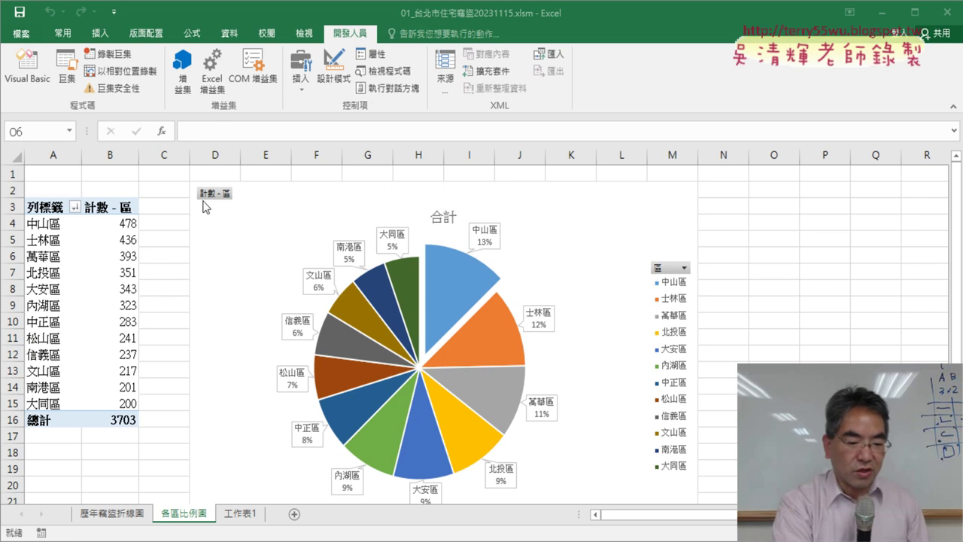
Step: Mark up the pie chart's D-to-M extent, its 合計 title and the legend to remove, then clear the ink
key("super+space")
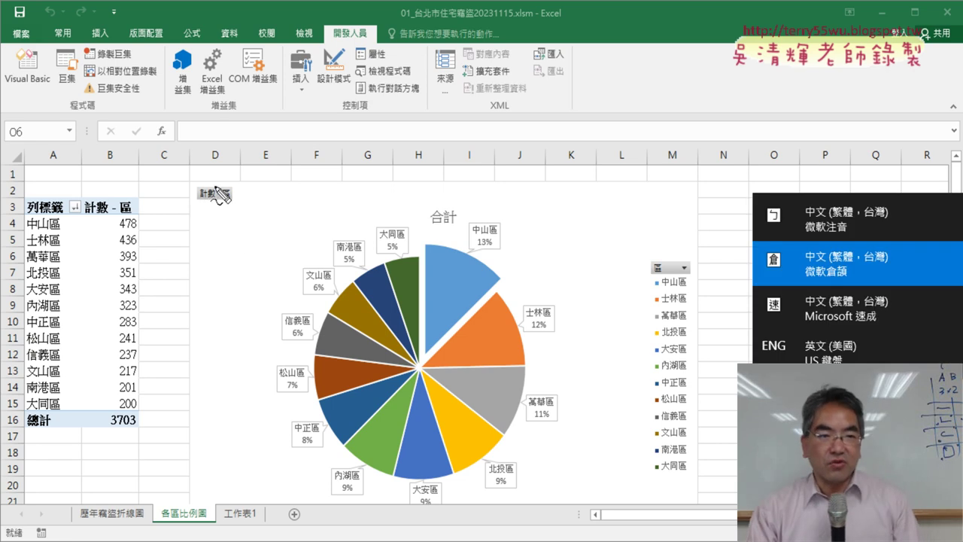
mouse_move(184, 164)
left_mouse_down()
mouse_move(185, 188)
mouse_move(199, 178)
left_mouse_up()
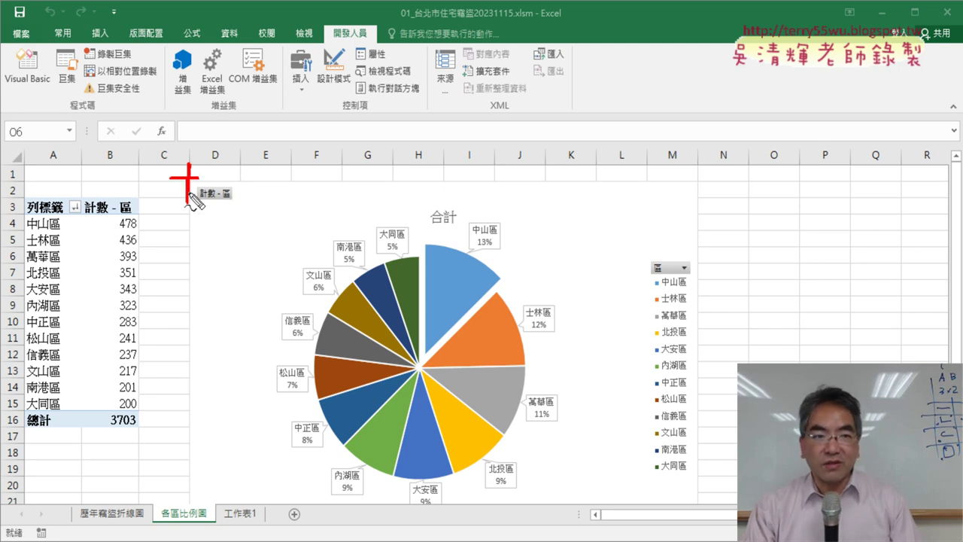
left_click_drag(187, 187, 187, 230)
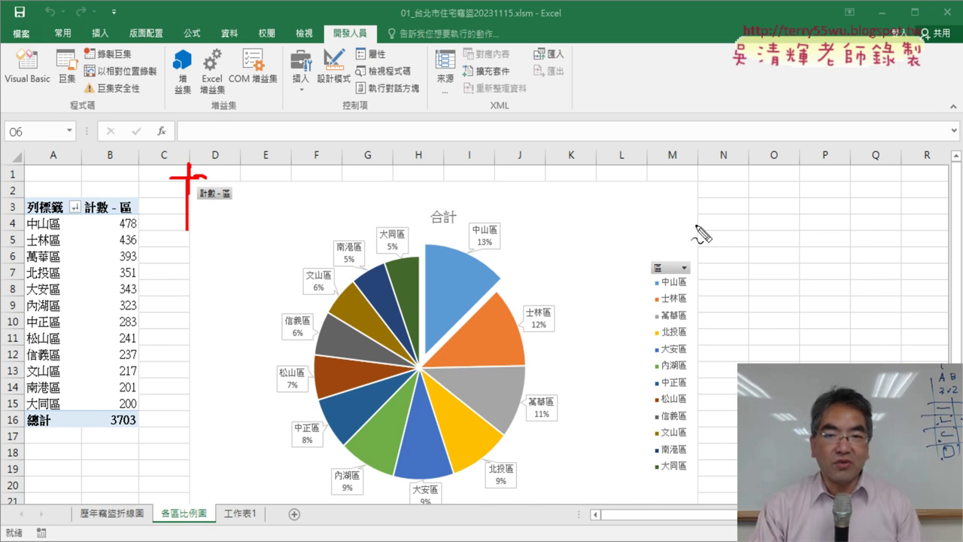
left_click_drag(695, 176, 694, 202)
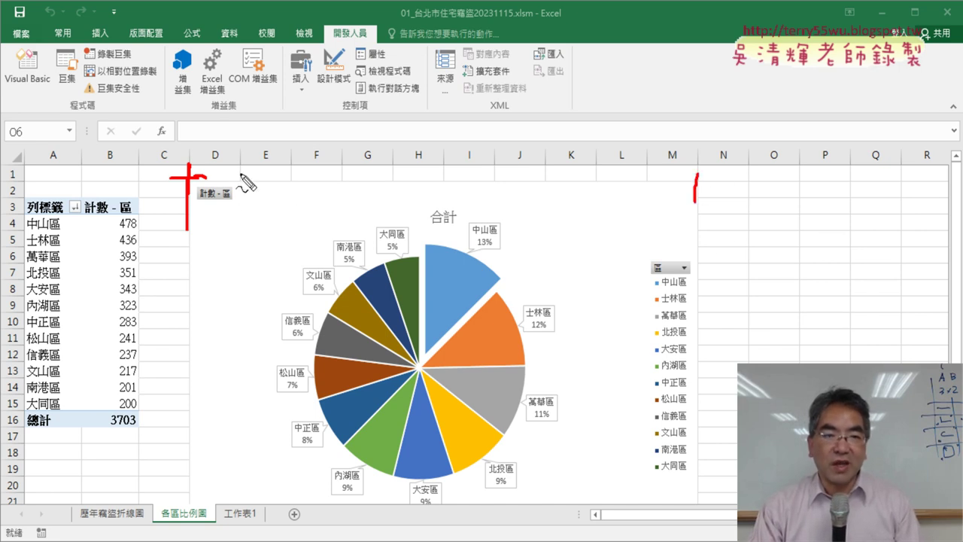
left_click_drag(241, 163, 241, 180)
left_click_drag(474, 145, 437, 176)
mouse_move(444, 157)
left_mouse_down()
mouse_move(489, 182)
mouse_move(519, 172)
left_mouse_up()
left_click_drag(673, 180, 749, 182)
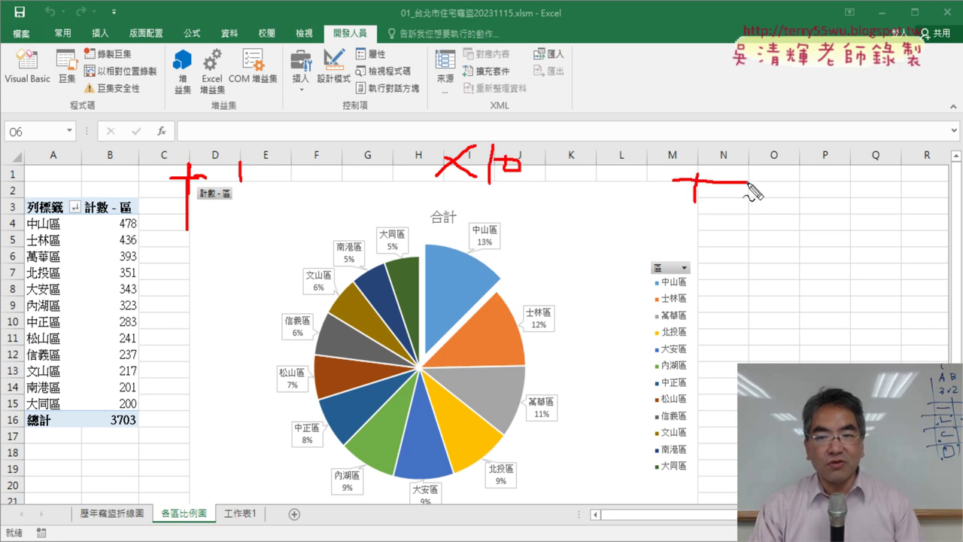
left_click_drag(699, 506, 711, 505)
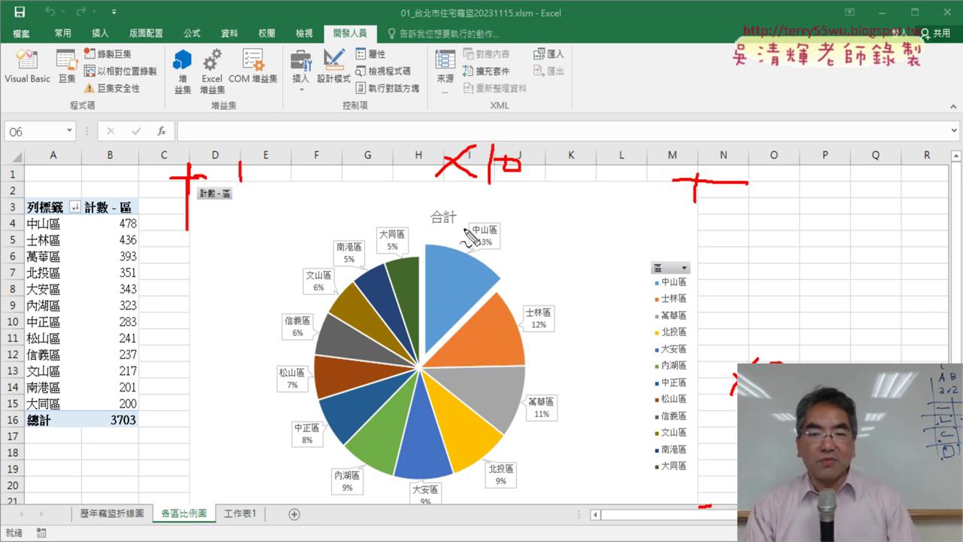
left_click_drag(461, 227, 456, 213)
left_click_drag(500, 189, 474, 201)
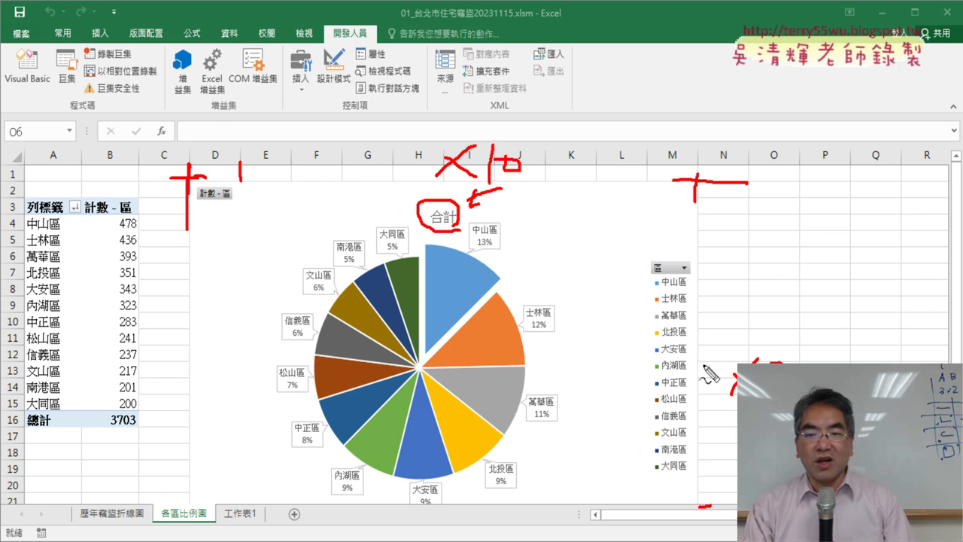
mouse_move(675, 480)
left_mouse_down()
mouse_move(630, 257)
mouse_move(675, 481)
left_mouse_up()
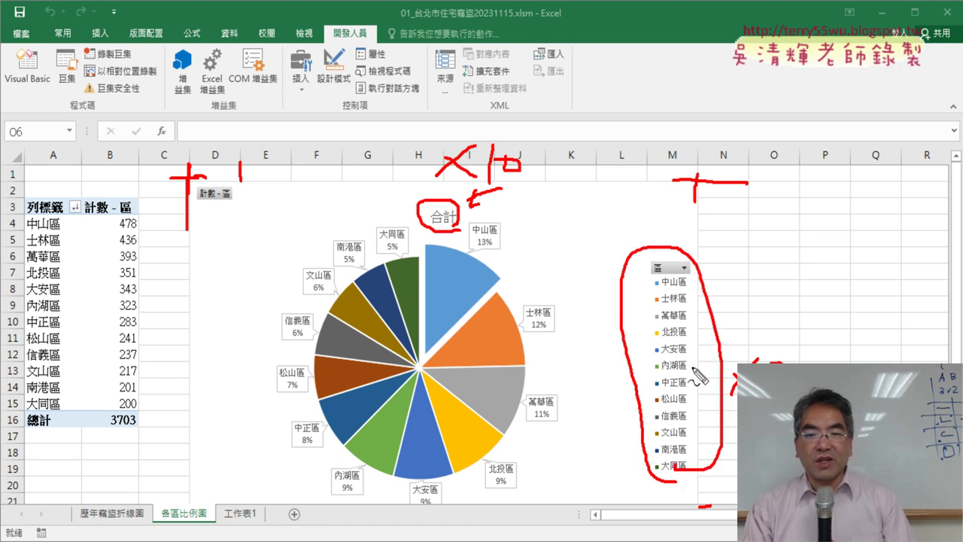
left_click_drag(698, 314, 638, 361)
left_click_drag(653, 299, 725, 380)
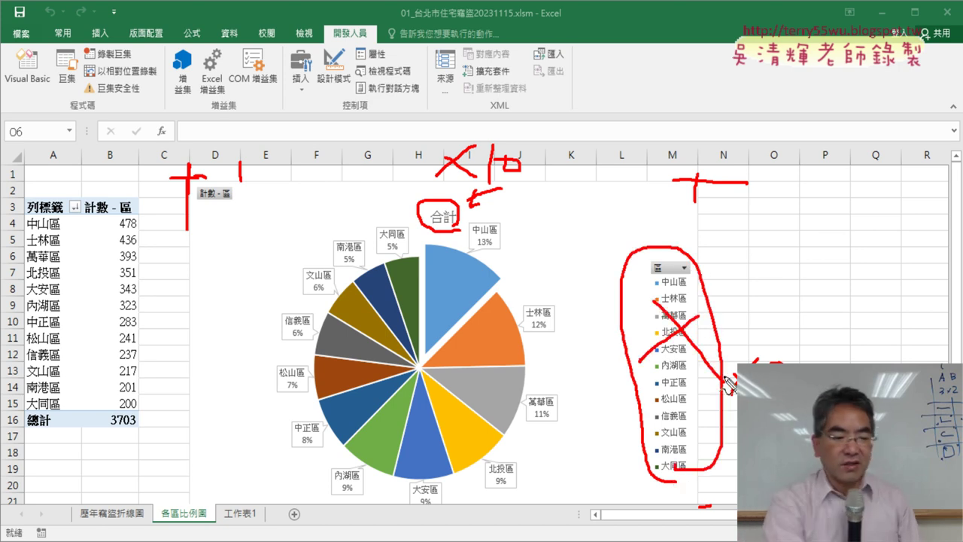
key("Escape")
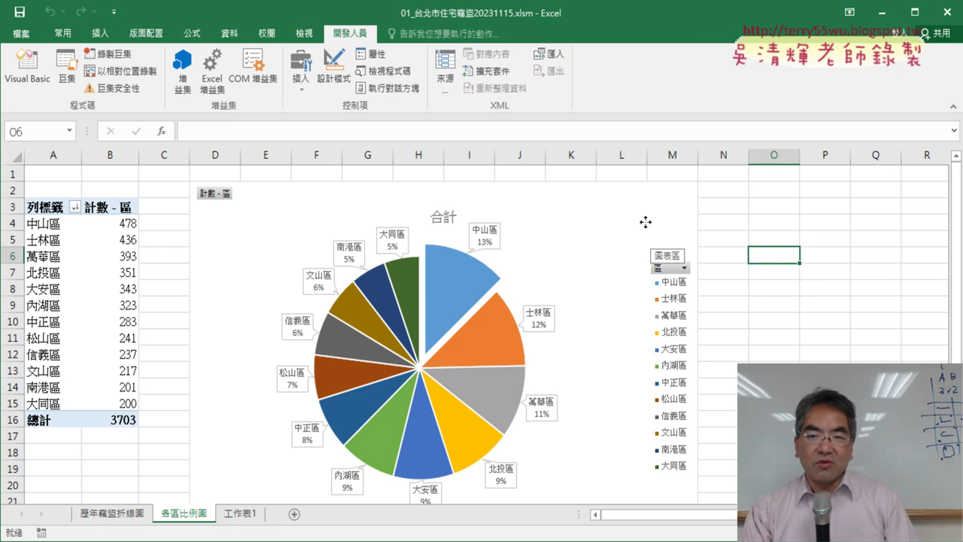
Step: Select the pie chart and add a blank line after Explosion = 12 in its macro
left_click(647, 222)
left_click(718, 195)
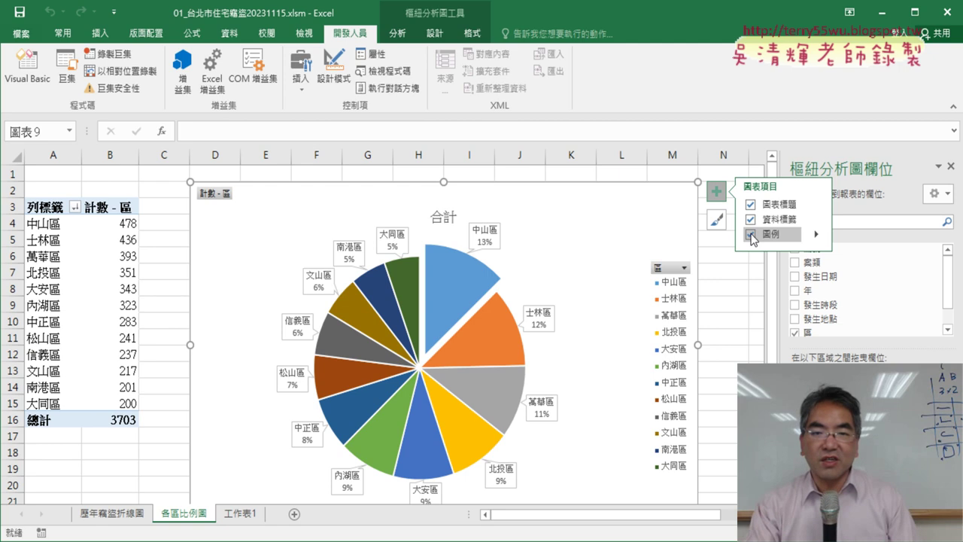
left_click(27, 69)
left_click(640, 284)
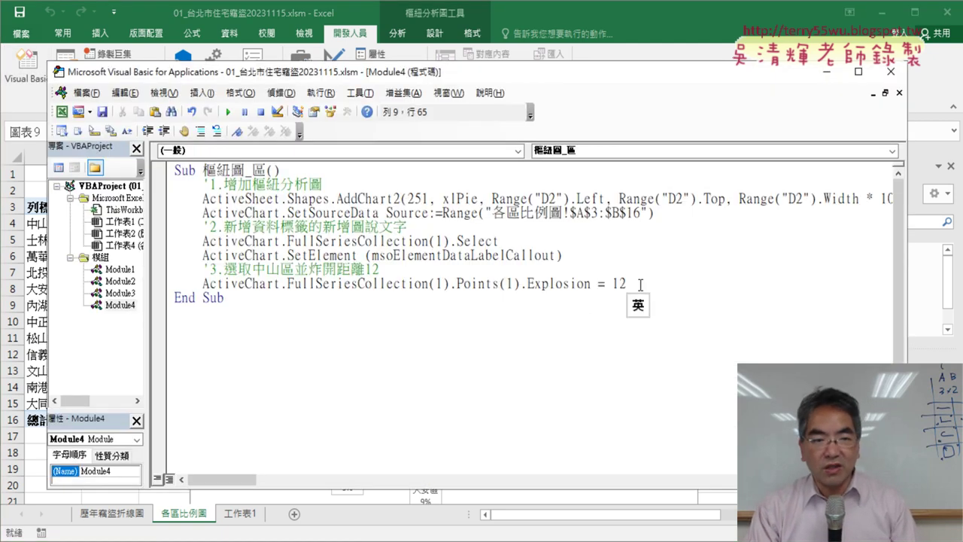
key("Return")
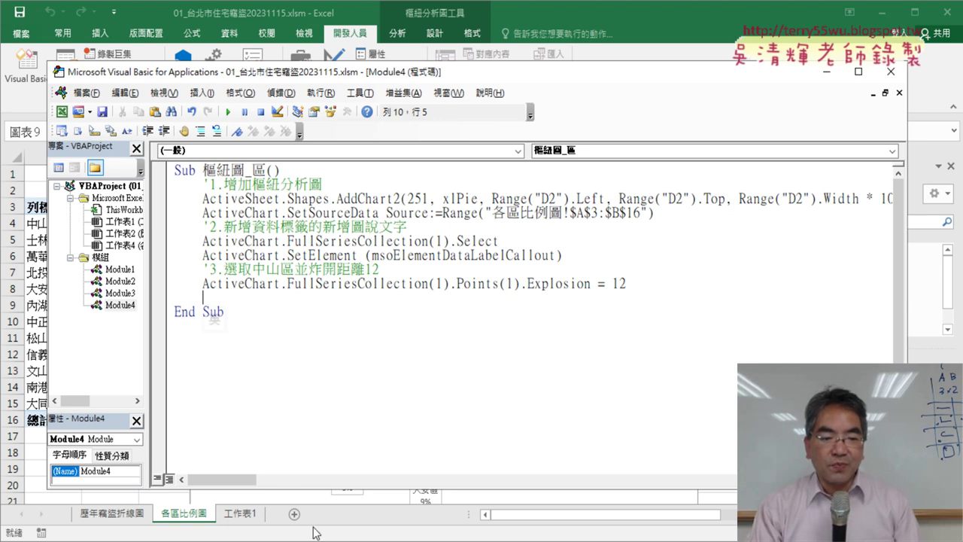
key("shift")
mouse_move(421, 533)
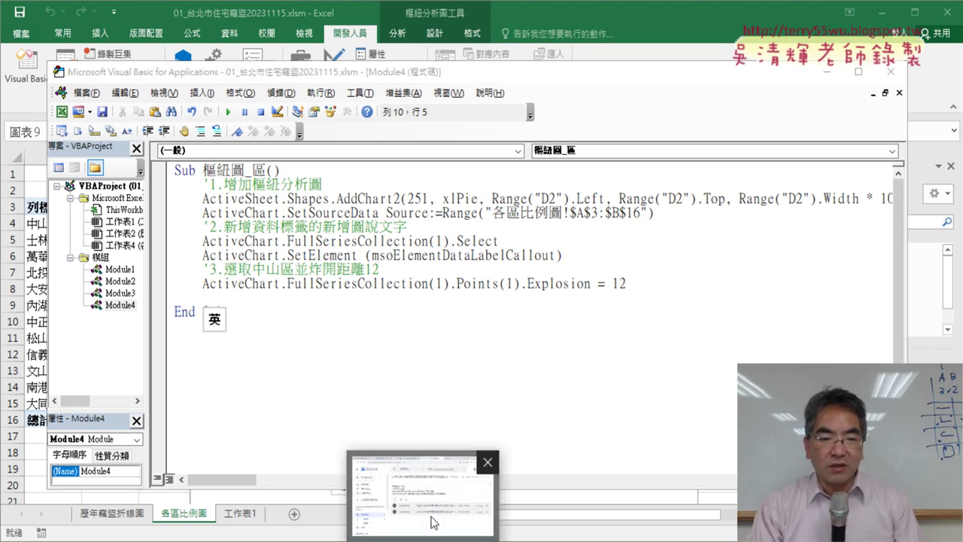
left_click(421, 496)
Step: Copy the reference lines from the '4 comment through HasLegend = False in Google Docs
left_click(391, 12)
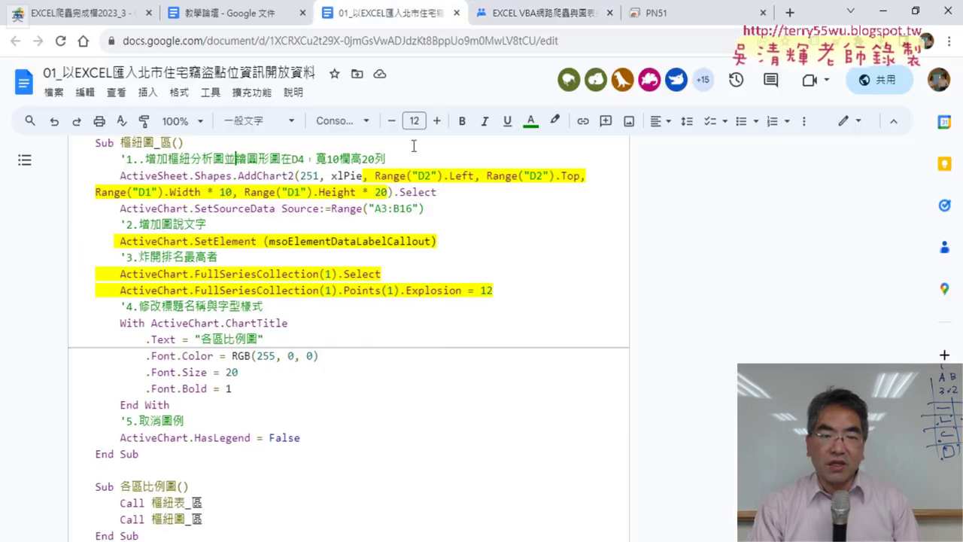
scroll(474, 251, "down", 1)
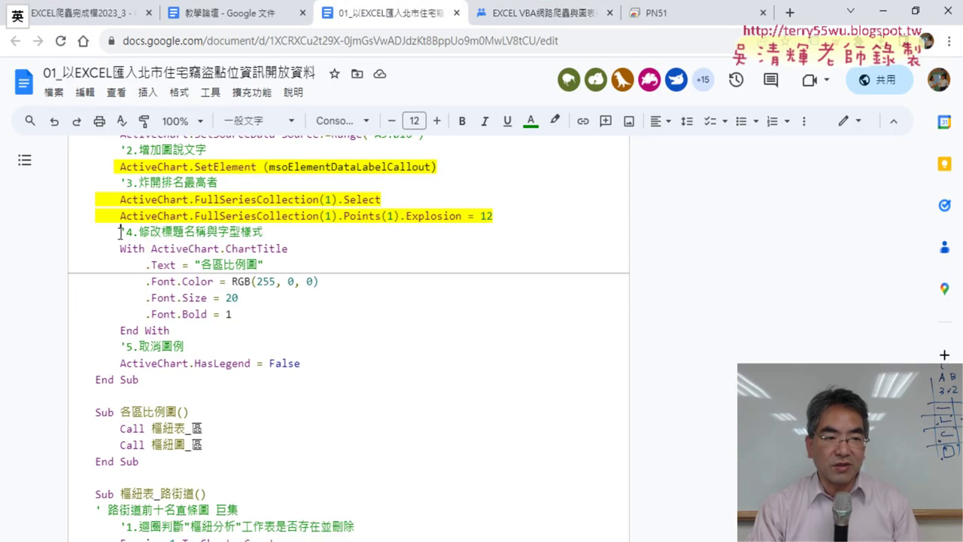
left_click(119, 232)
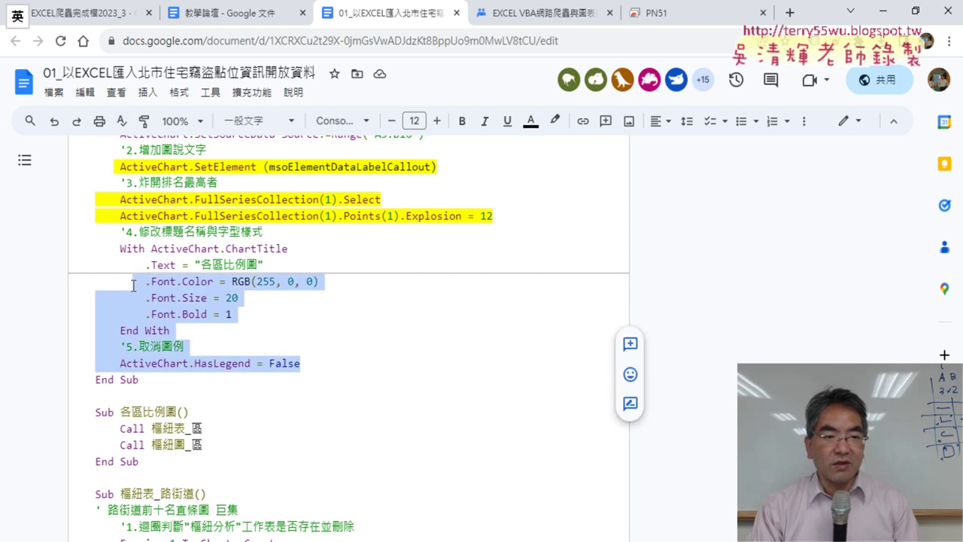
left_click_drag(321, 364, 87, 236)
key("ctrl+c")
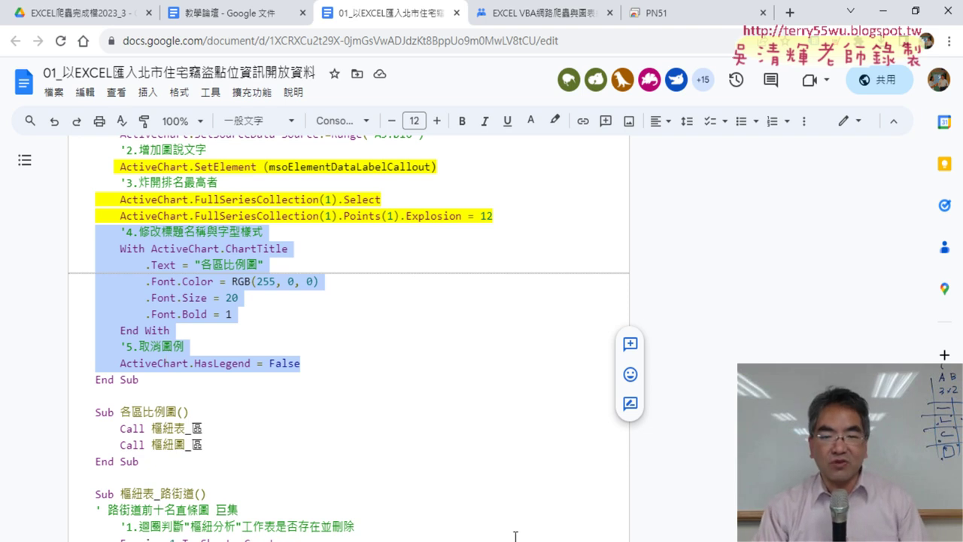
key("alt+Tab")
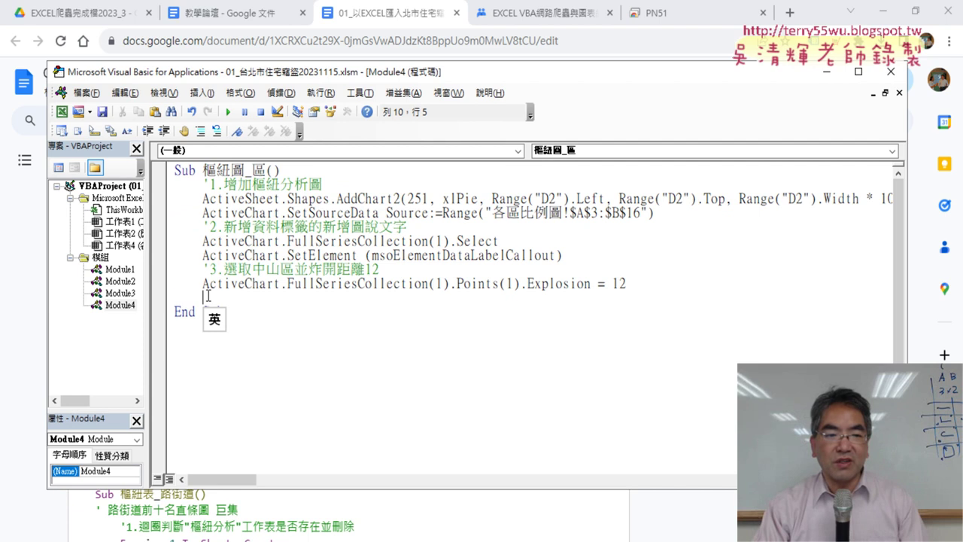
Step: Paste the red, size-20, bold 各區比例圖 ChartTitle block and HasLegend = False before End Sub
key("ctrl+v")
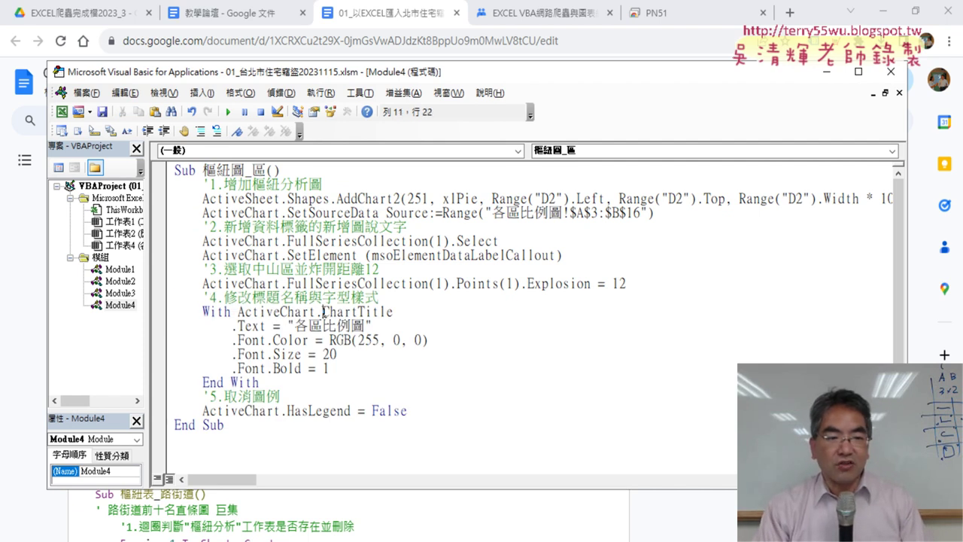
left_click_drag(324, 310, 389, 311)
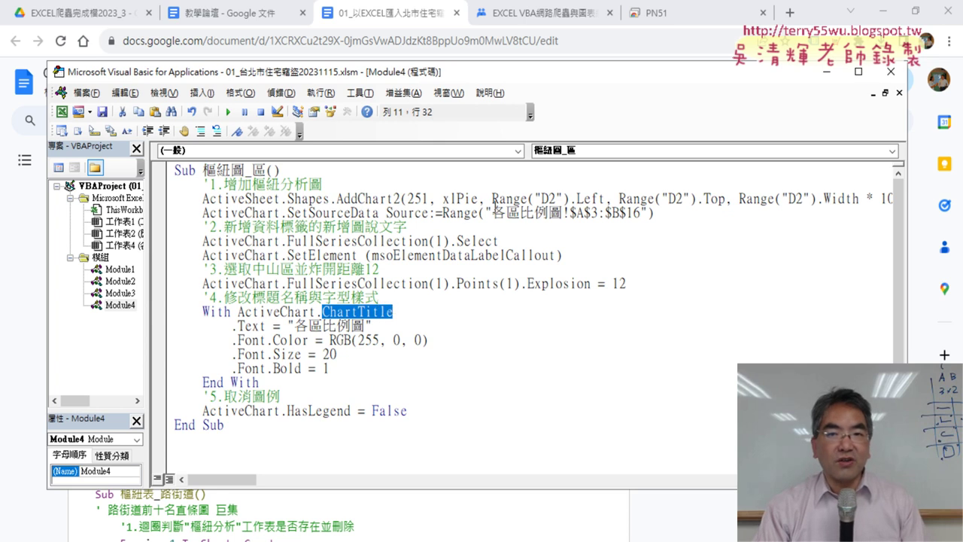
left_click(882, 11)
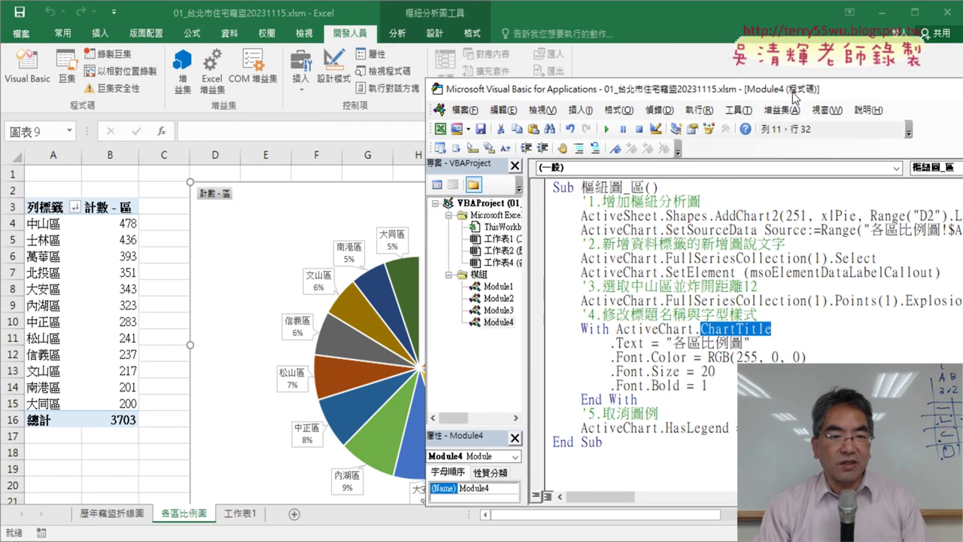
left_click_drag(407, 79, 865, 101)
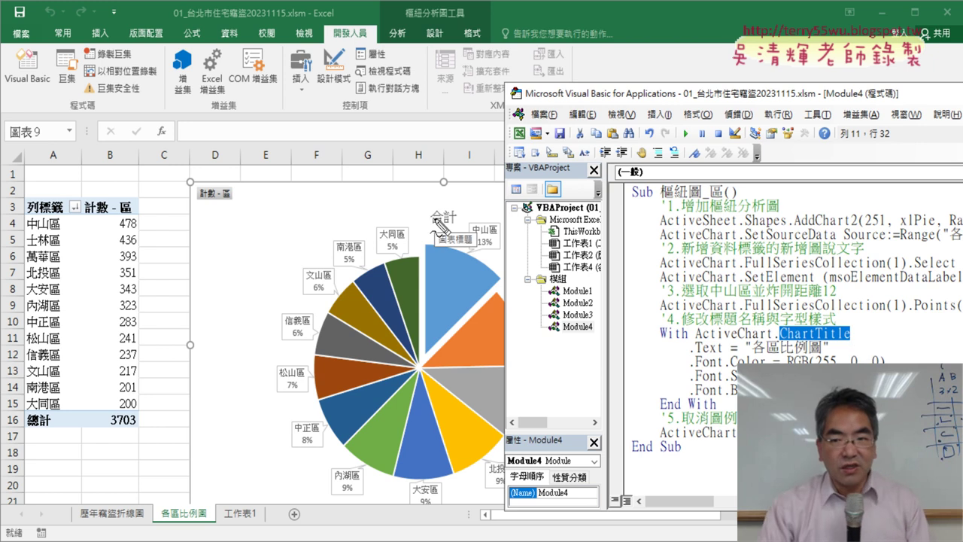
Step: Mark the 合計 title and the With ActiveChart.ChartTitle code, then shift the editor right to expose the legend
mouse_move(456, 224)
left_mouse_down()
mouse_move(419, 224)
mouse_move(463, 224)
left_mouse_up()
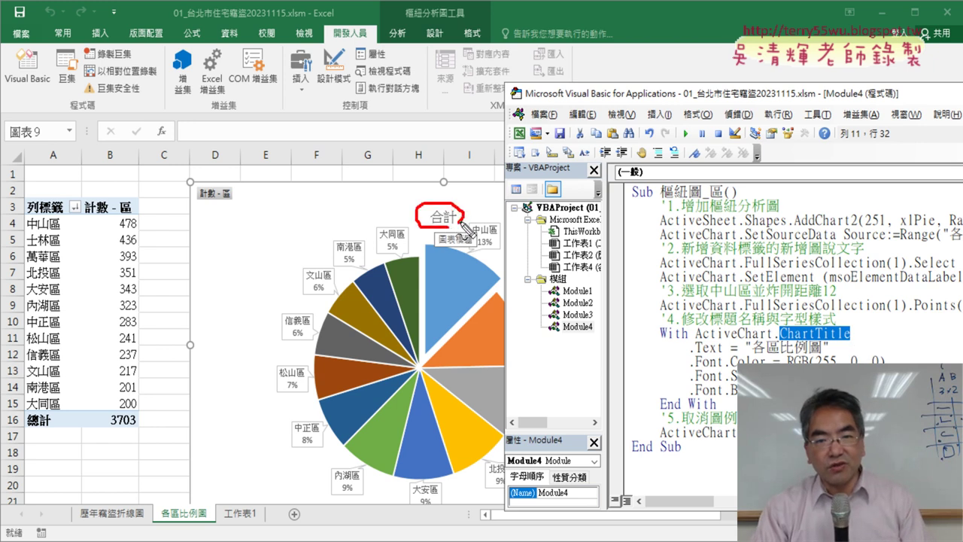
left_click_drag(782, 339, 827, 339)
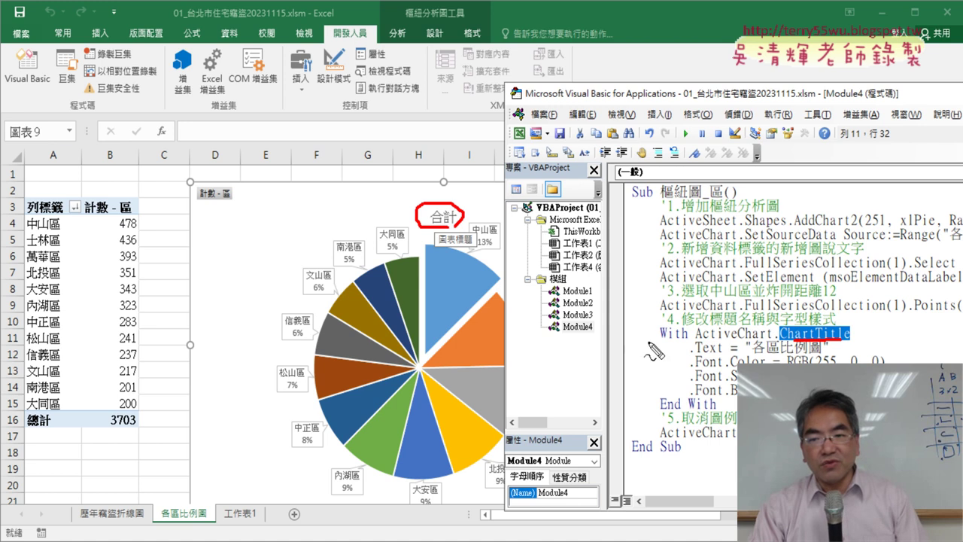
left_click_drag(703, 343, 762, 343)
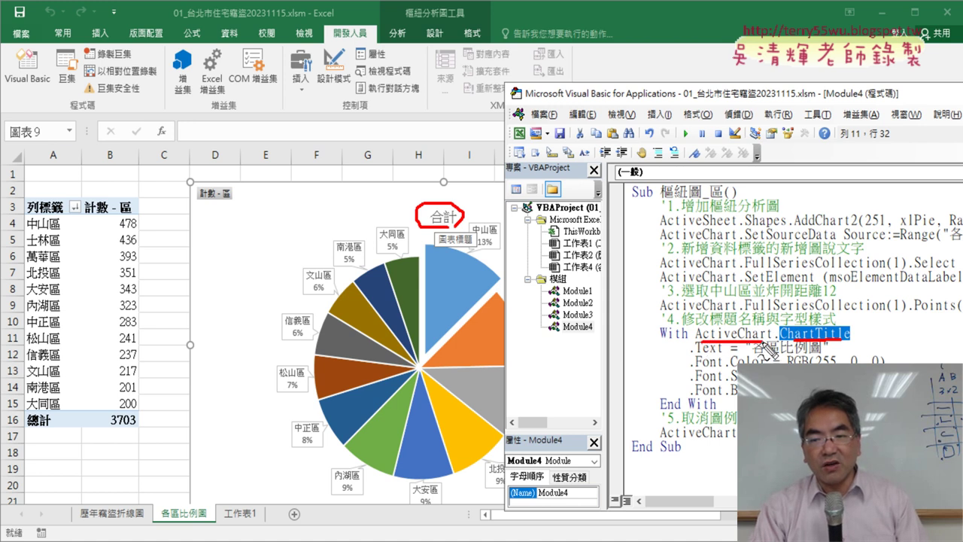
left_click_drag(190, 185, 190, 256)
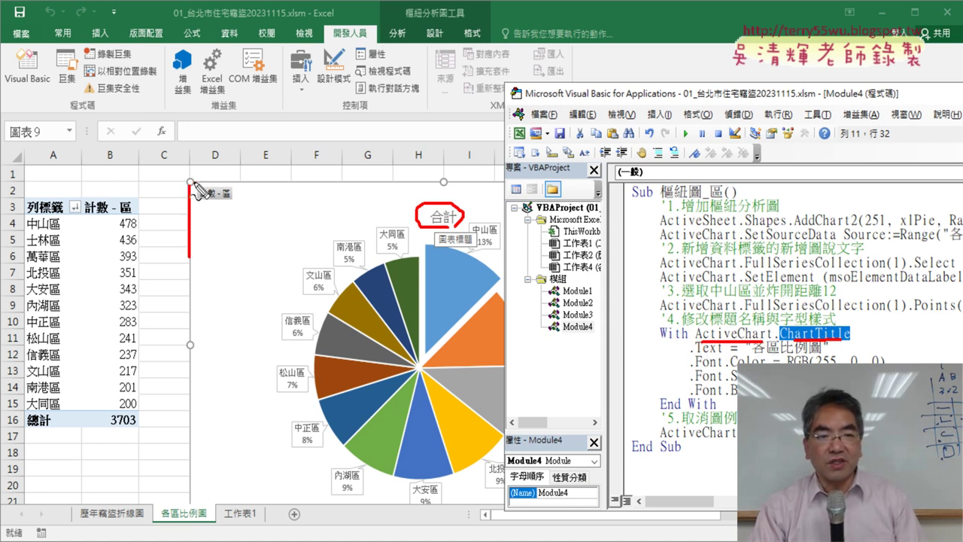
left_click_drag(190, 182, 239, 182)
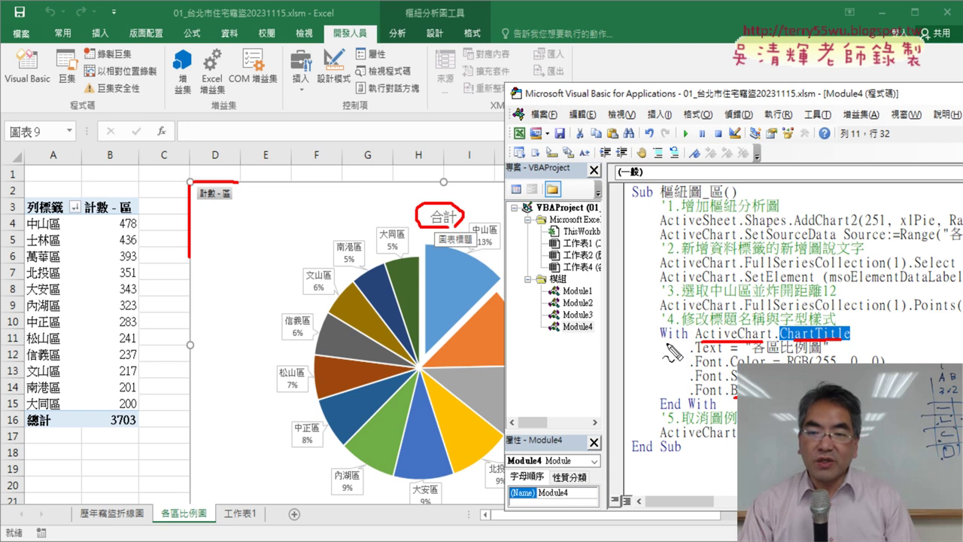
left_click_drag(665, 343, 691, 344)
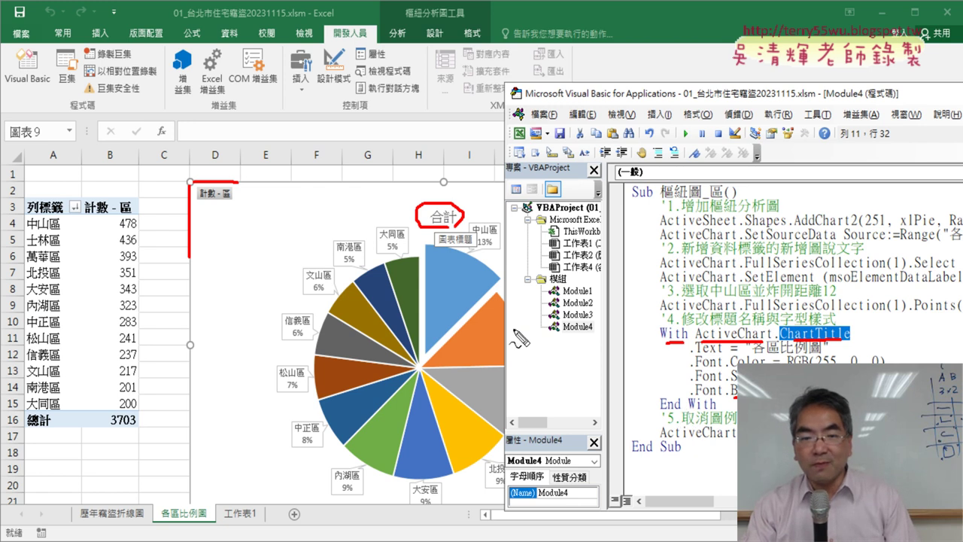
key("Escape")
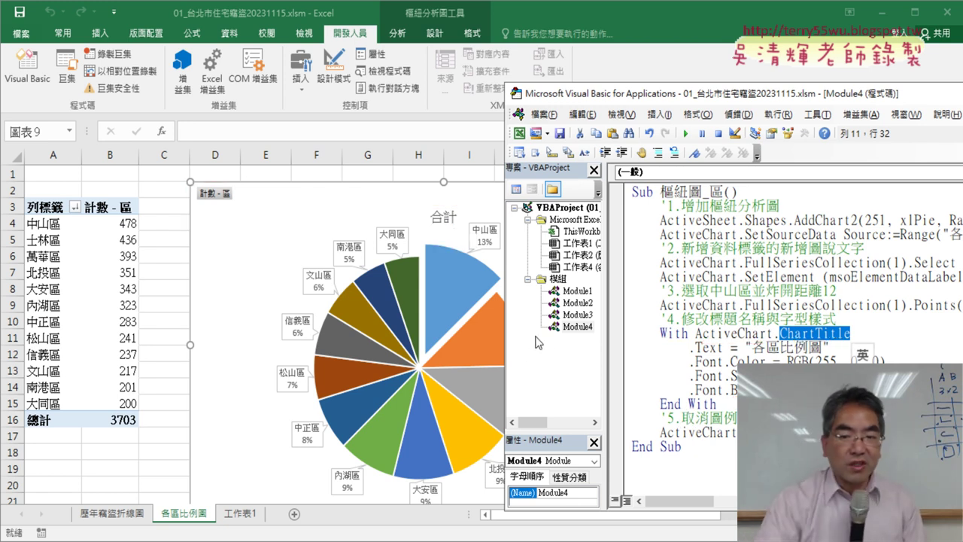
left_click_drag(657, 95, 848, 97)
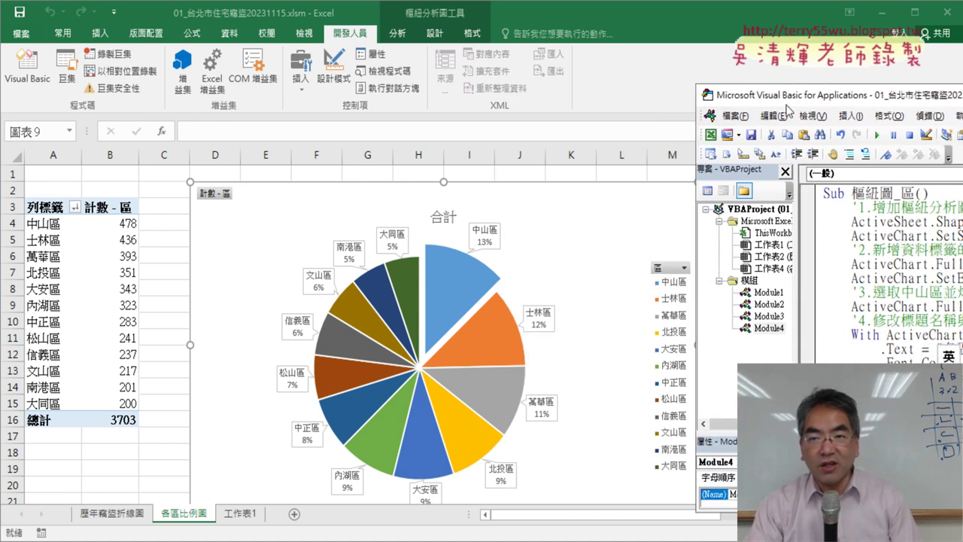
Step: Retype the last line as ActiveChart.HasLegend = False using the IntelliSense member list
left_click_drag(788, 100, 312, 56)
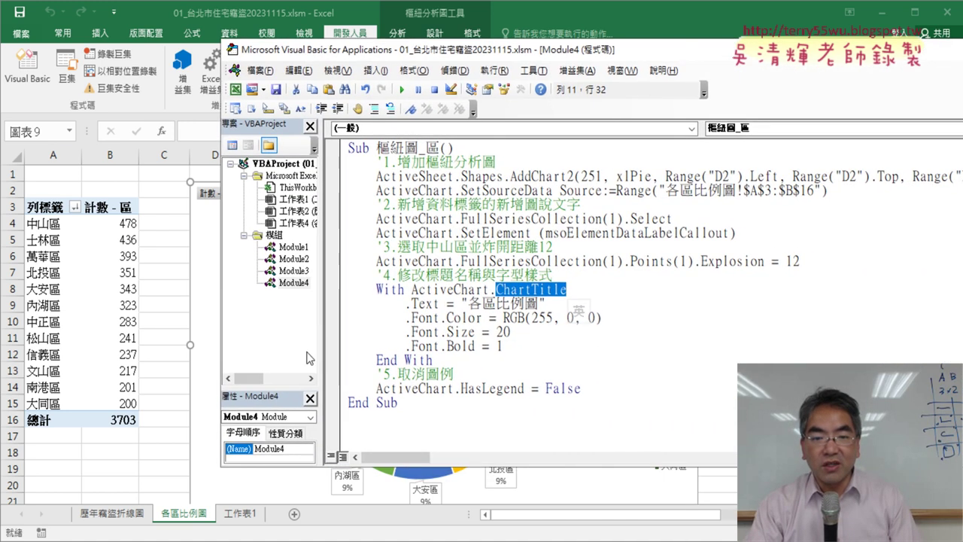
left_click_drag(453, 389, 615, 385)
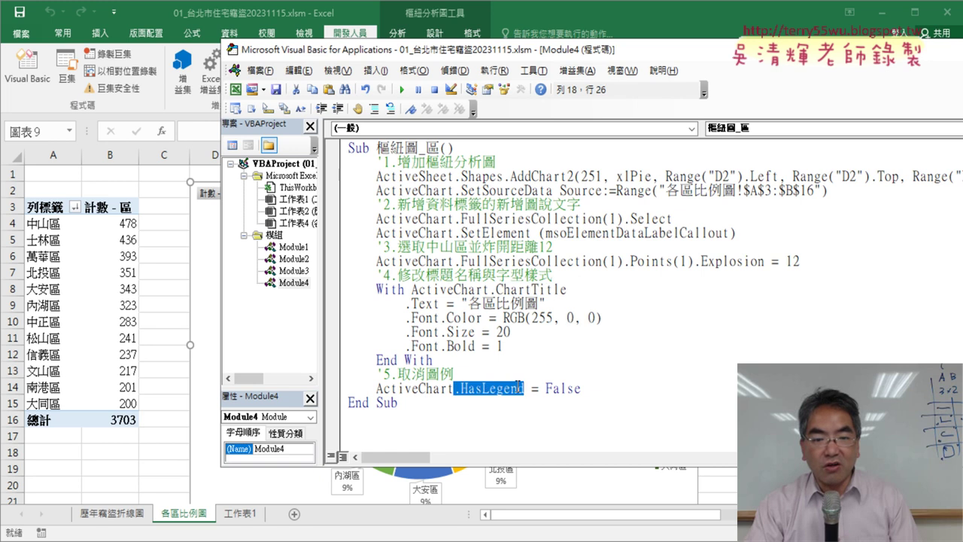
type(".")
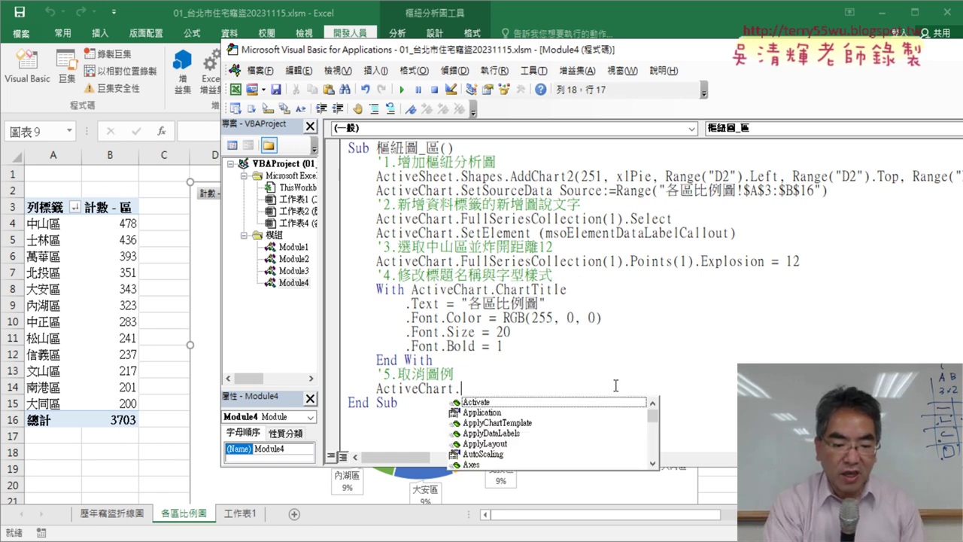
type("ha")
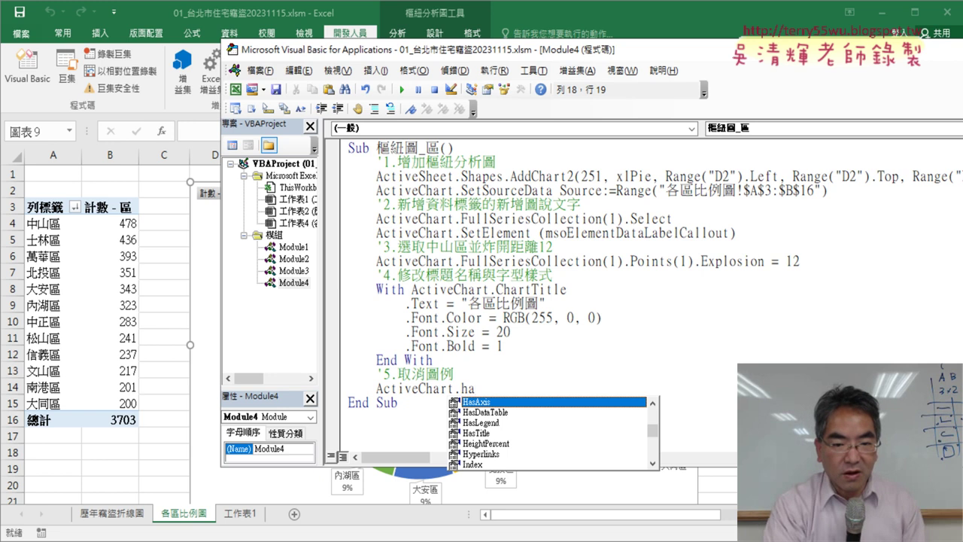
key("Down")
key("Down")
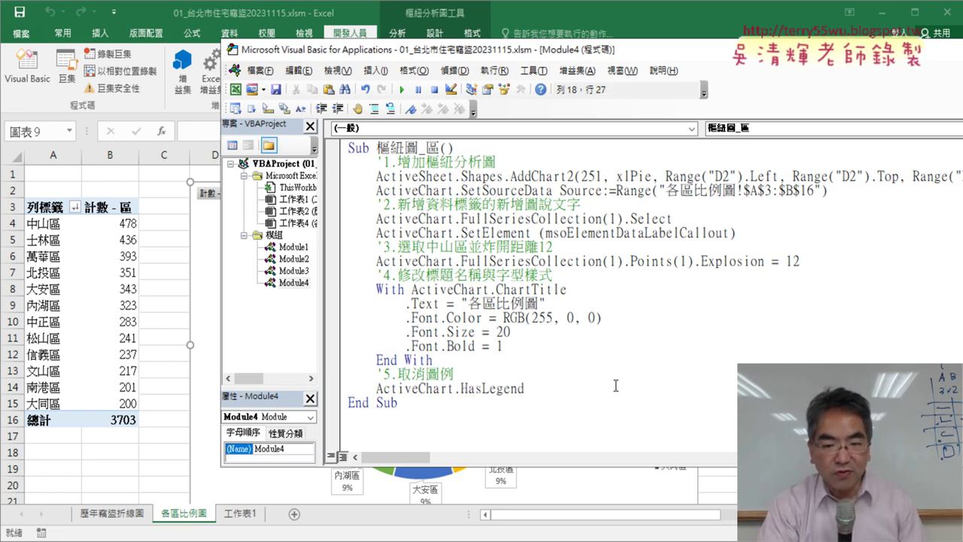
type("=False")
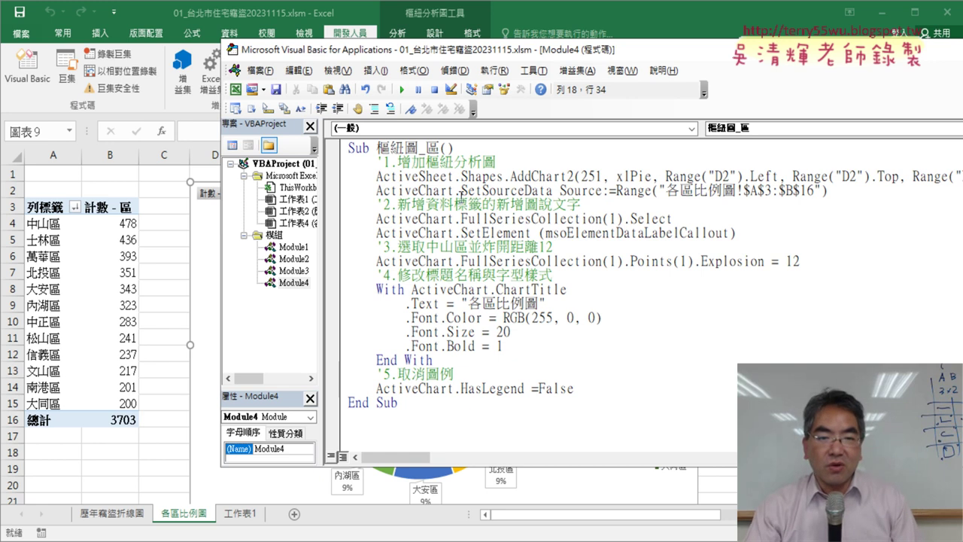
Step: Delete the old pie chart and run the 樞紐圖_區 macro to rebuild it
left_click_drag(444, 50, 696, 66)
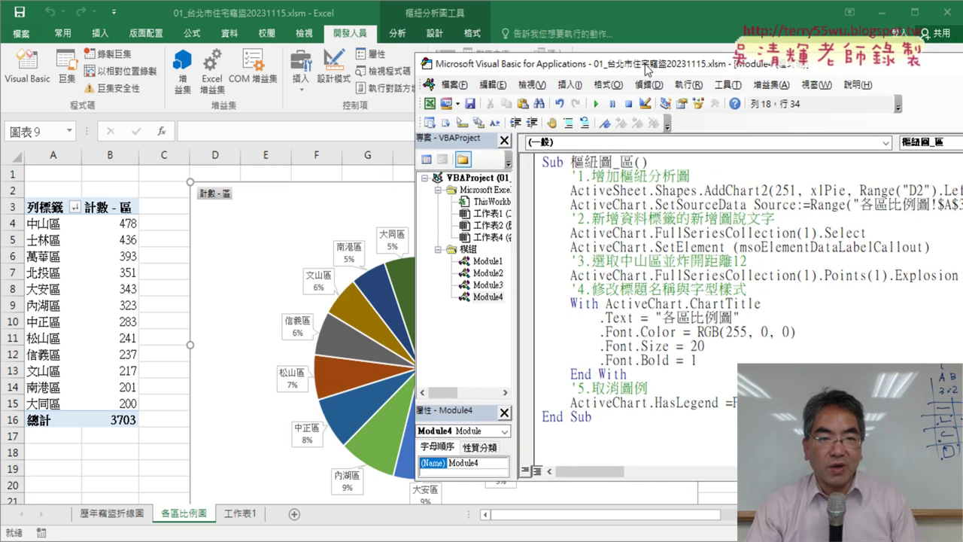
left_click(283, 197)
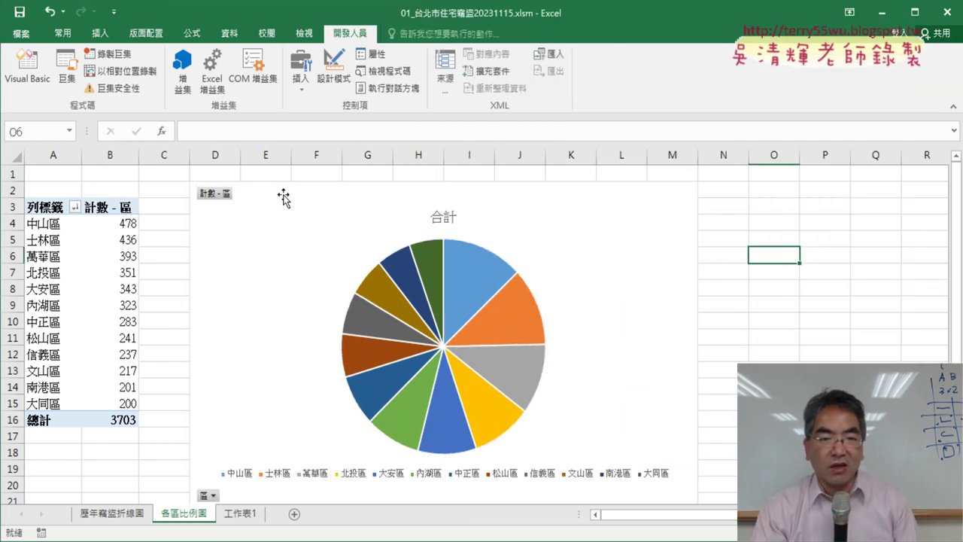
left_click(283, 197)
key("Delete")
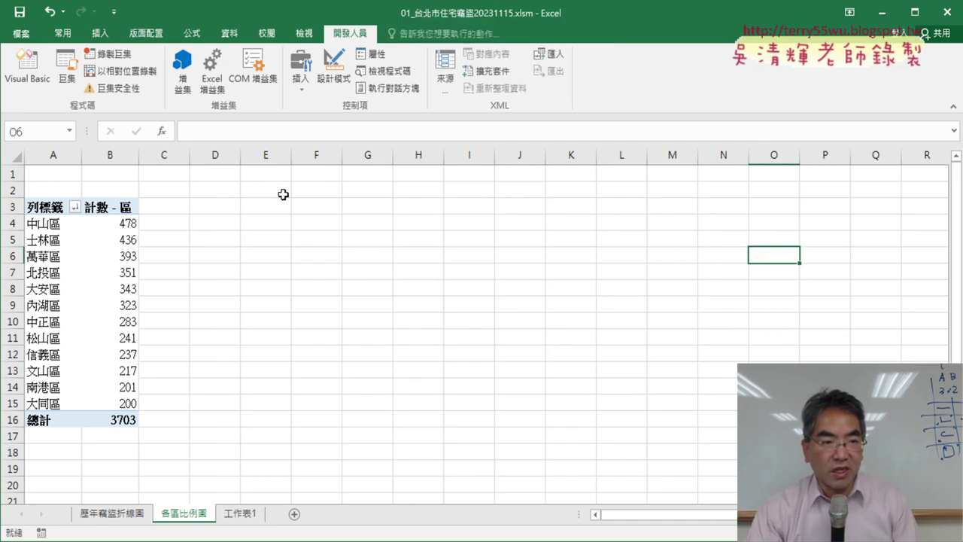
left_click(27, 68)
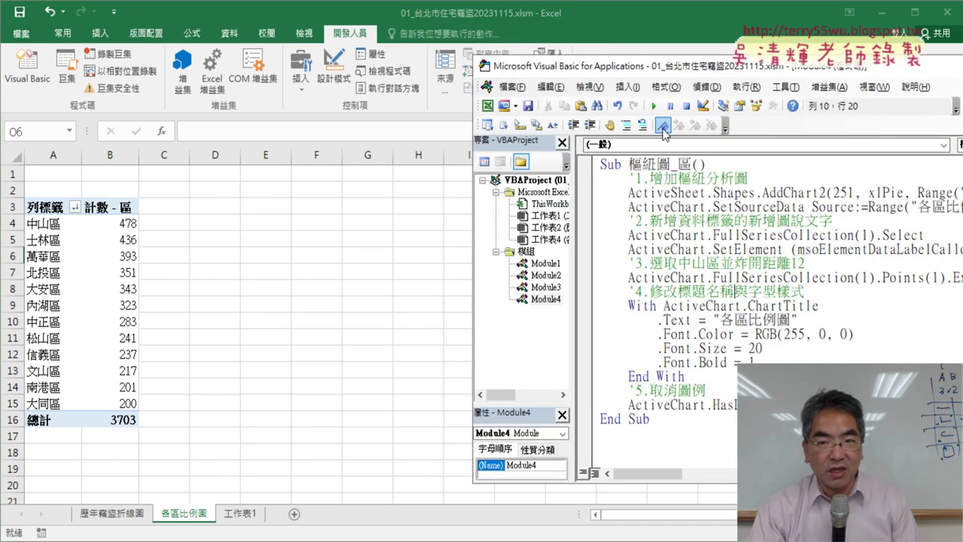
left_click(655, 111)
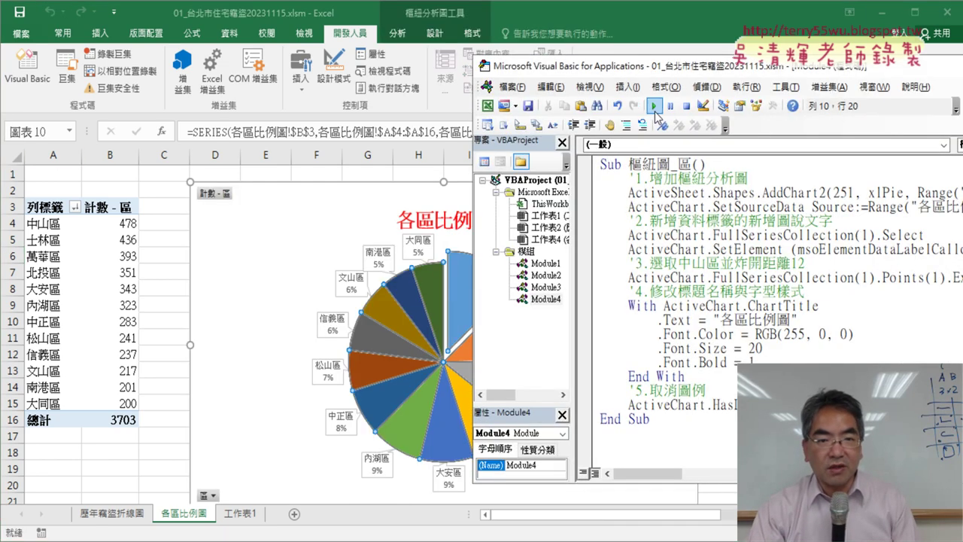
left_click_drag(552, 75, 682, 76)
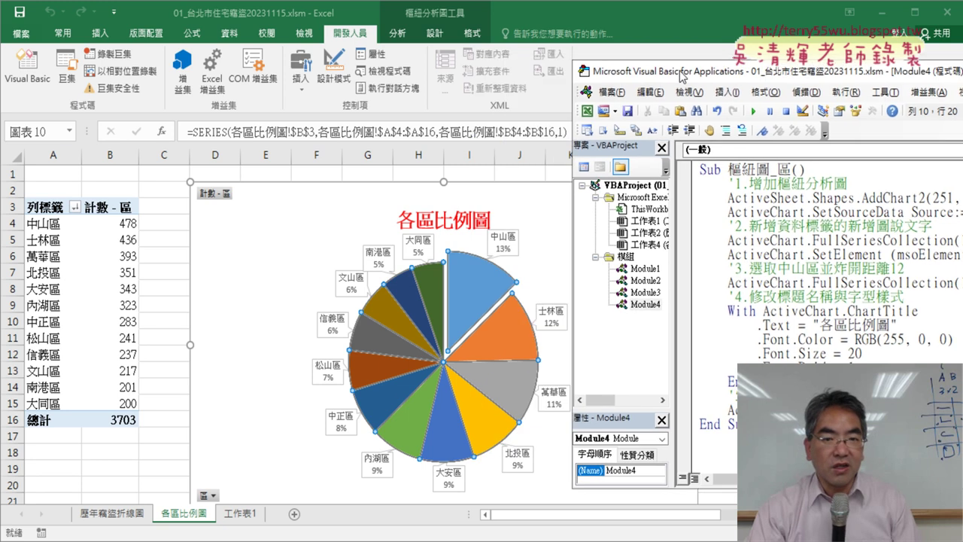
Step: Delete the new pie chart and place the cursor inside the 樞紐圖_區 macro
left_click(536, 194)
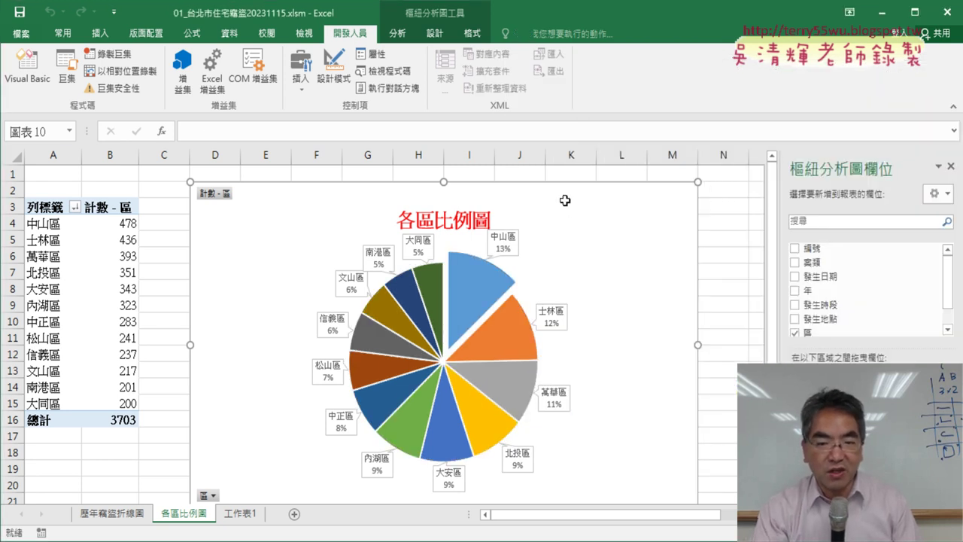
key("Delete")
left_click(42, 75)
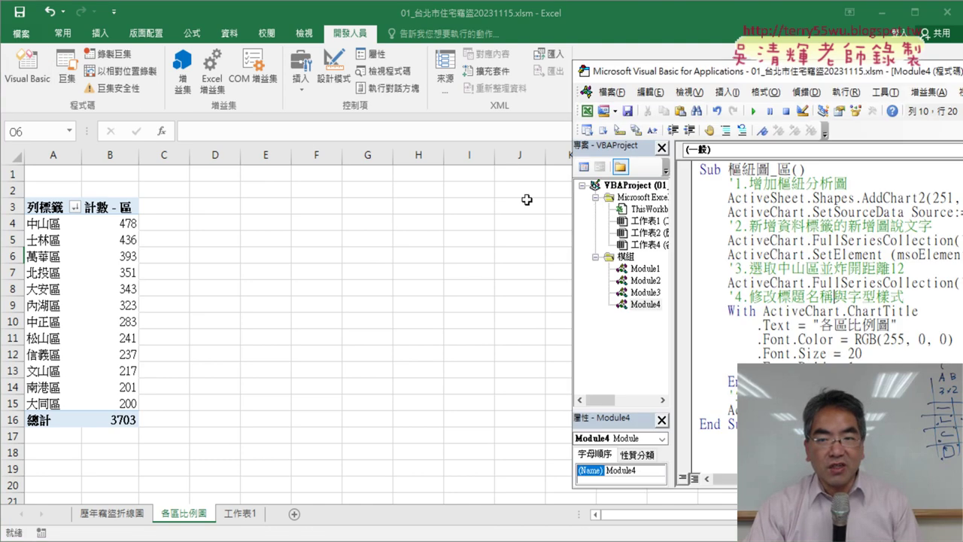
left_click_drag(793, 77, 781, 75)
left_click(815, 212)
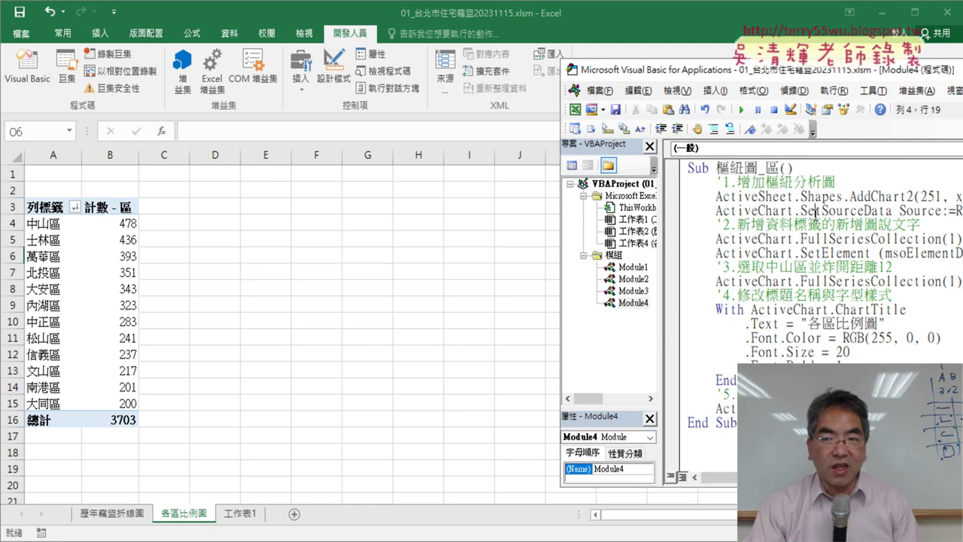
Step: Step through with F8: 中山區 slice explodes, title turns red, large and bold, legend disappears
key("F8")
key("F8")
key("F8")
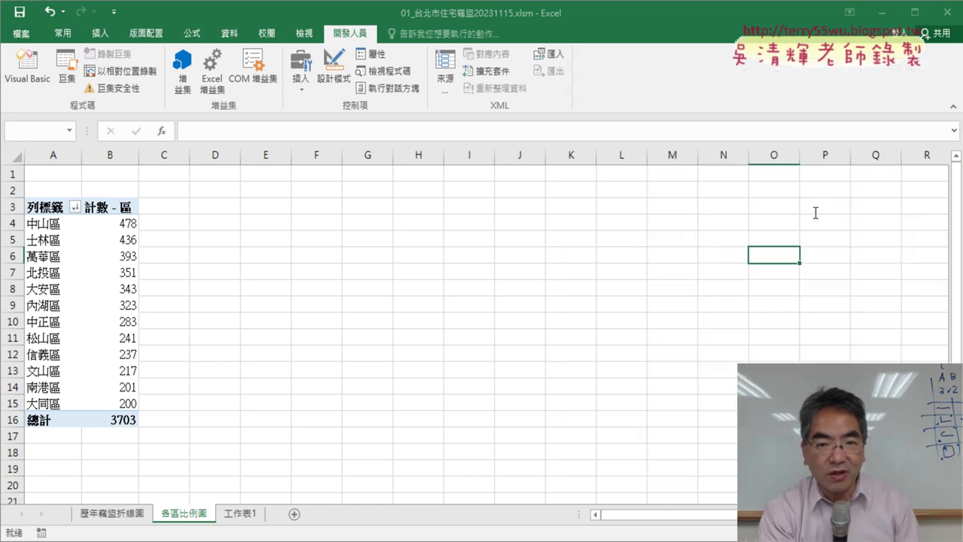
key("F8")
key("F8")
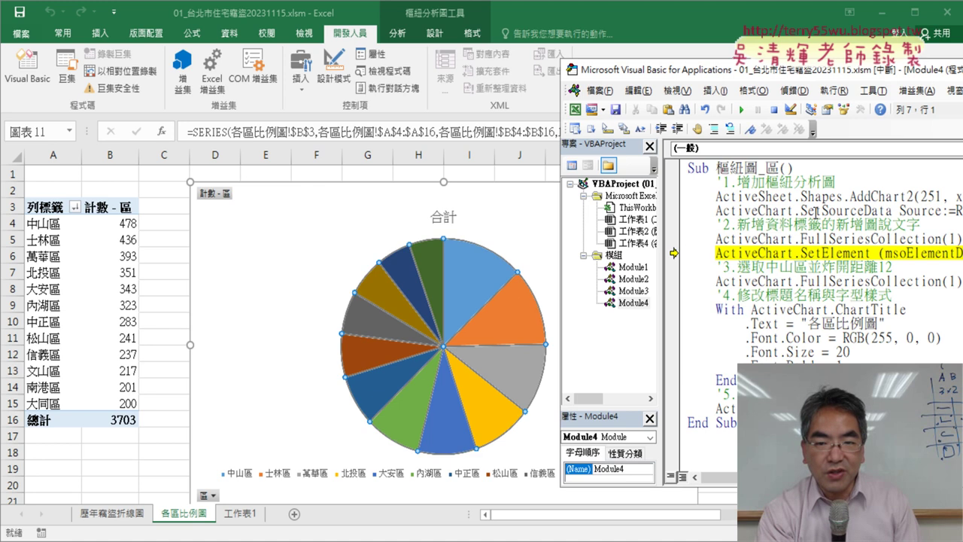
key("F8")
key("F8")
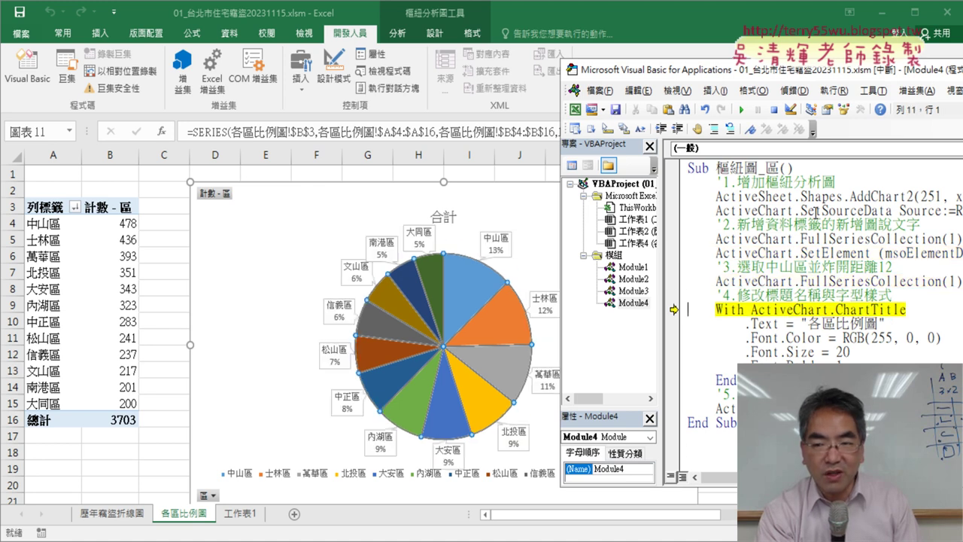
key("F8")
key("F8")
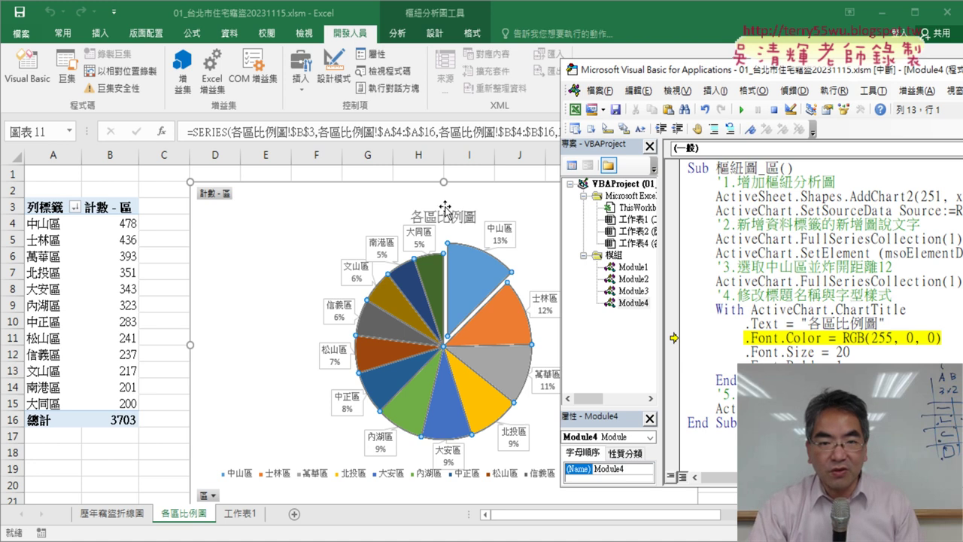
key("F8")
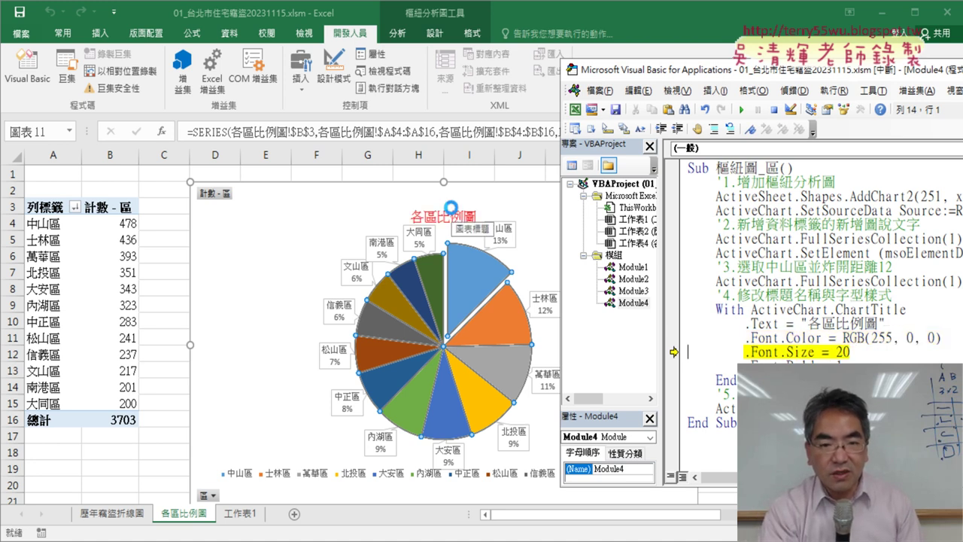
key("F8")
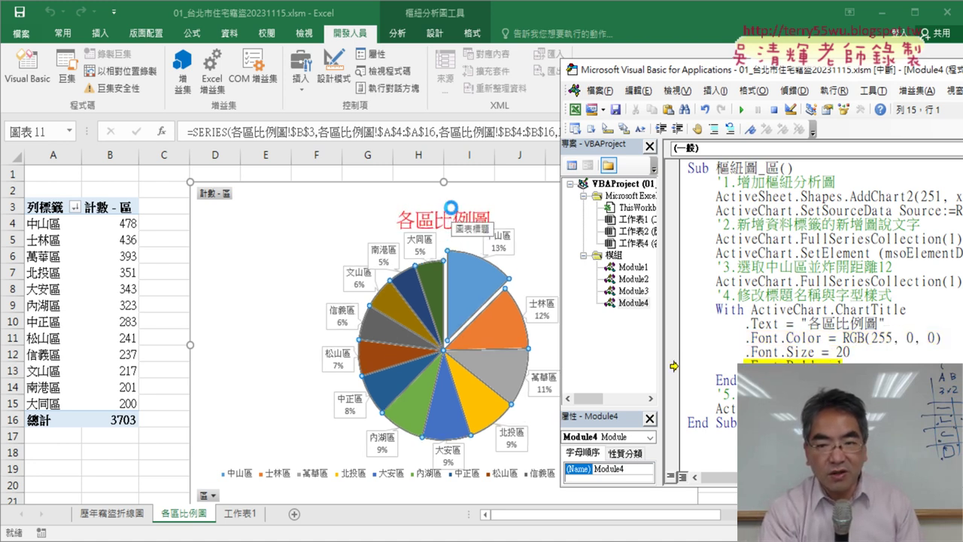
key("F8")
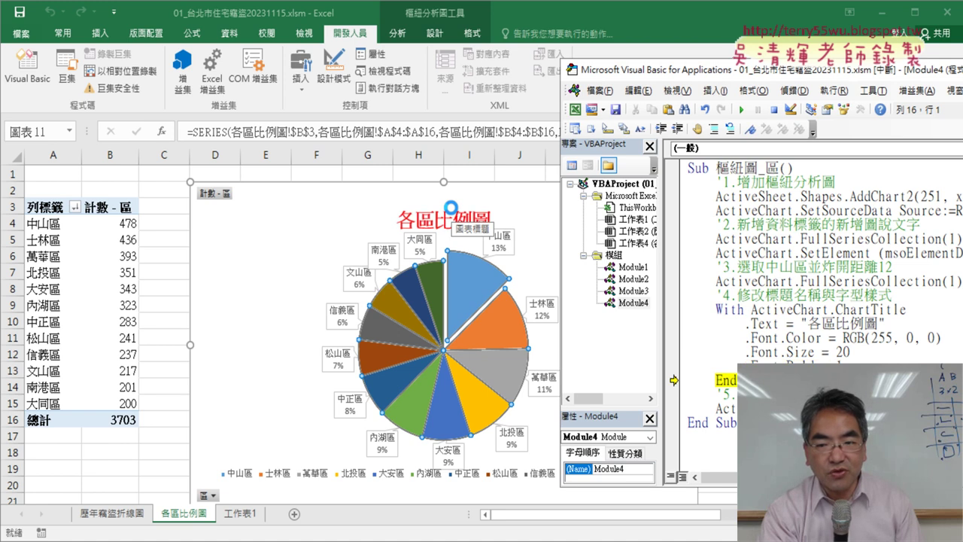
key("F8")
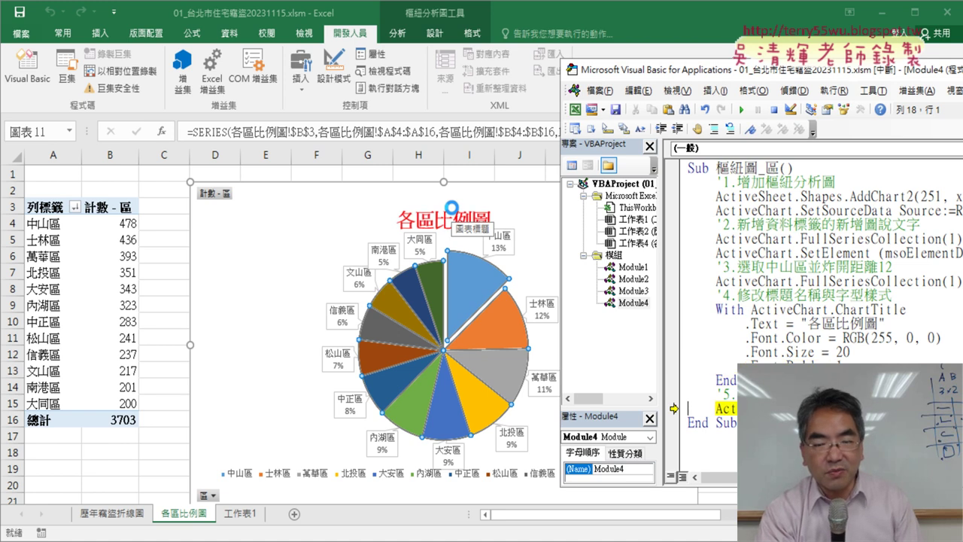
mouse_move(684, 74)
left_mouse_down()
mouse_move(873, 78)
mouse_move(644, 50)
left_mouse_up()
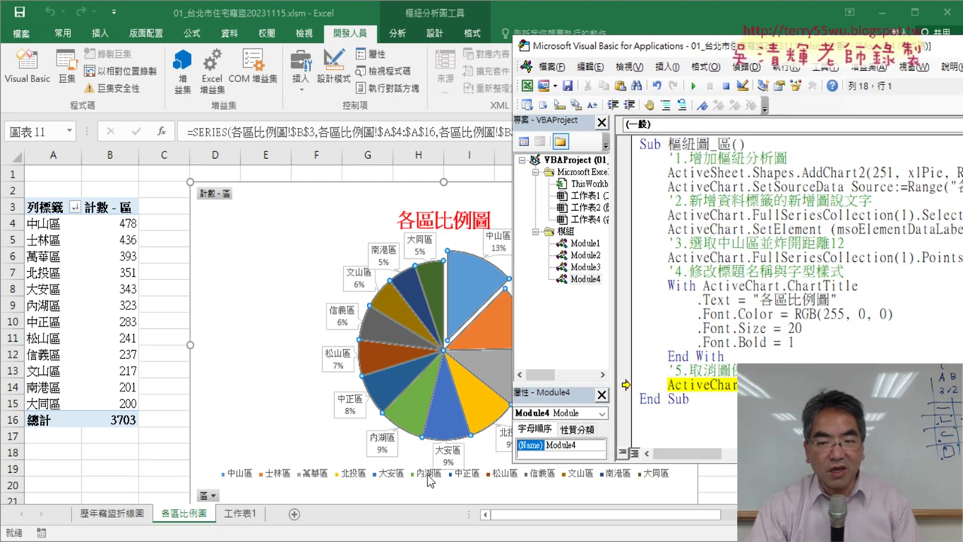
mouse_move(681, 385)
key("F8")
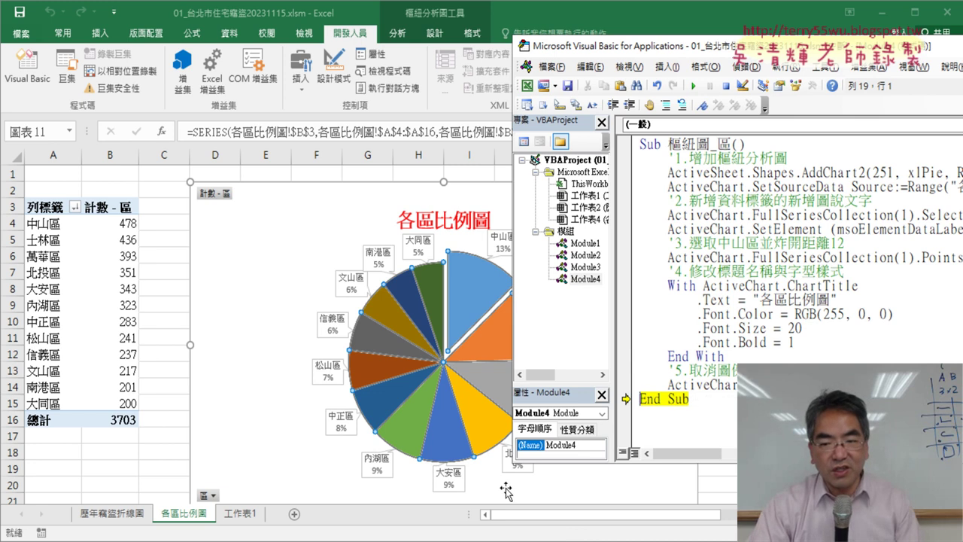
Step: Finish the macro run, delete the 各區比例圖 sheet via its tab menu, and reopen the VBA editor
left_click(726, 86)
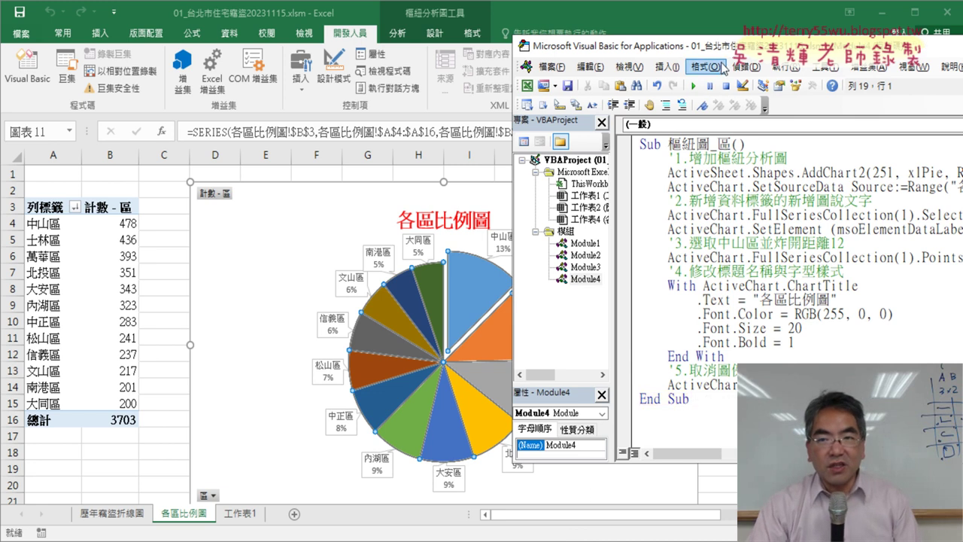
left_click_drag(724, 46, 483, 49)
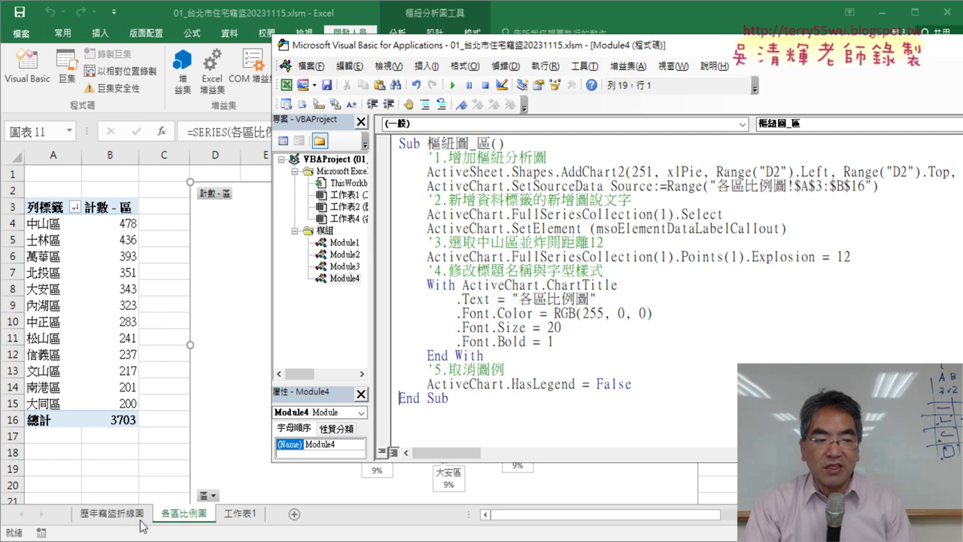
right_click(180, 522)
left_click(214, 358)
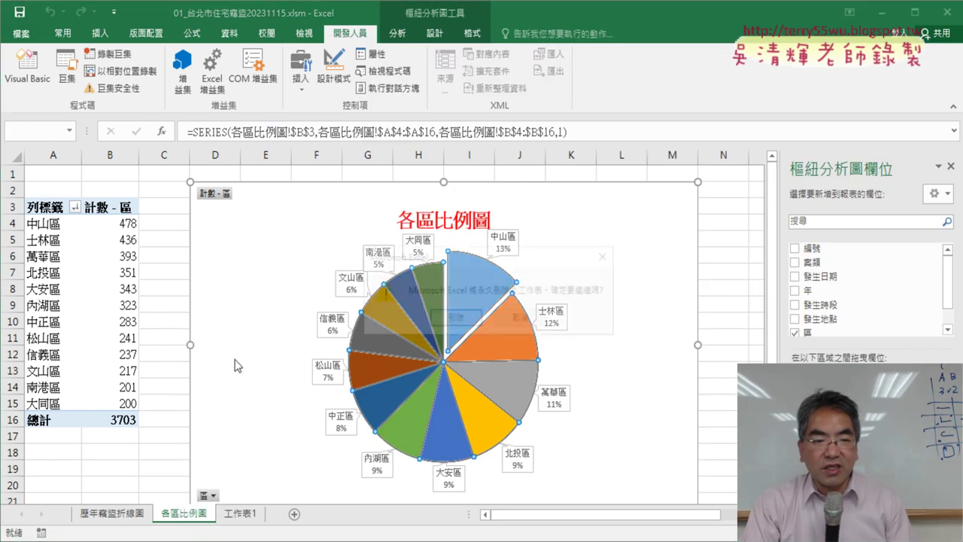
left_click(441, 322)
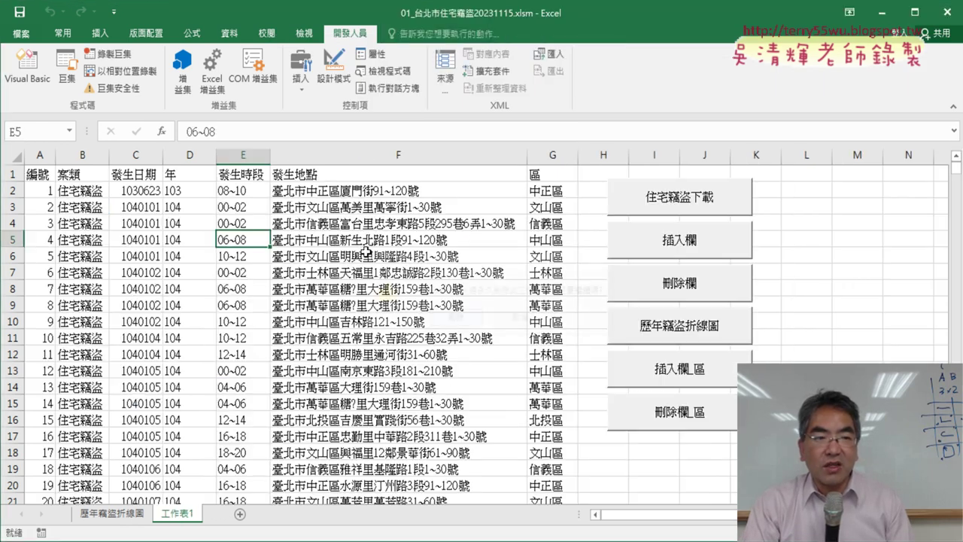
left_click(27, 66)
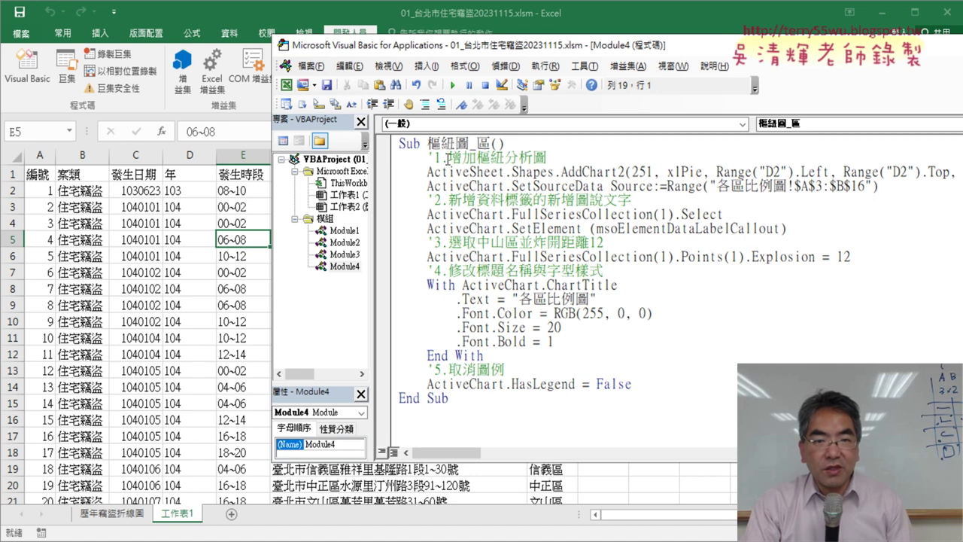
Step: Select the 樞紐圖_區 code from Sub to End Sub in Module4 and cut it
left_click_drag(426, 143, 491, 143)
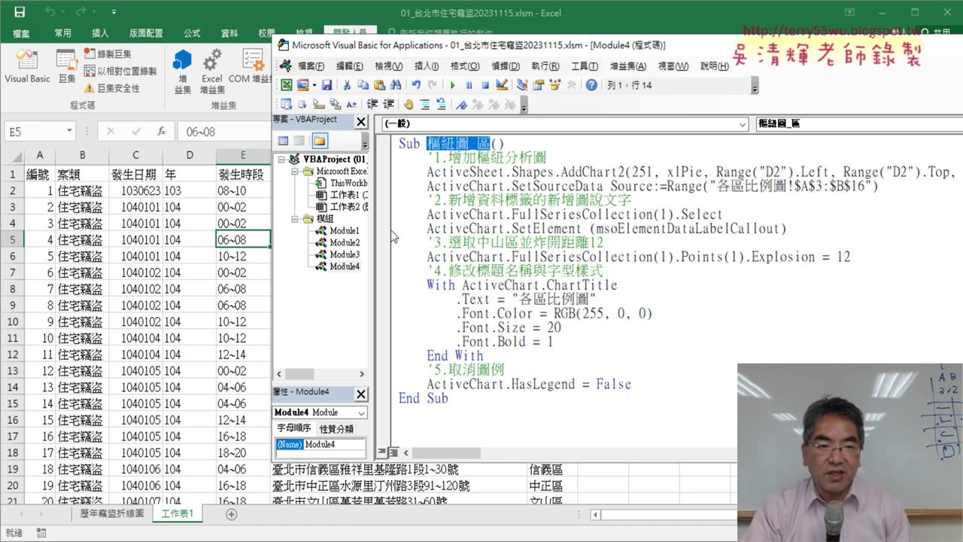
left_click_drag(397, 230, 398, 230)
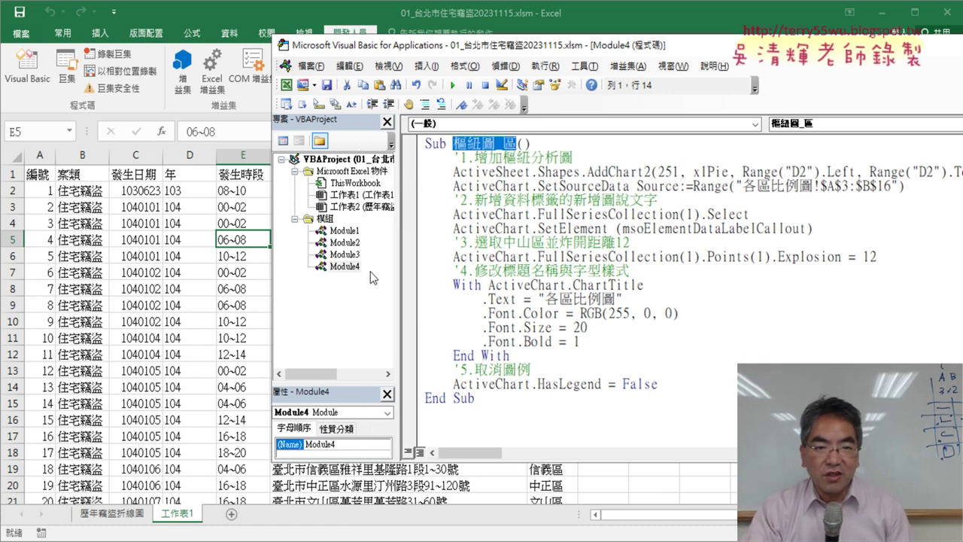
left_click(345, 258)
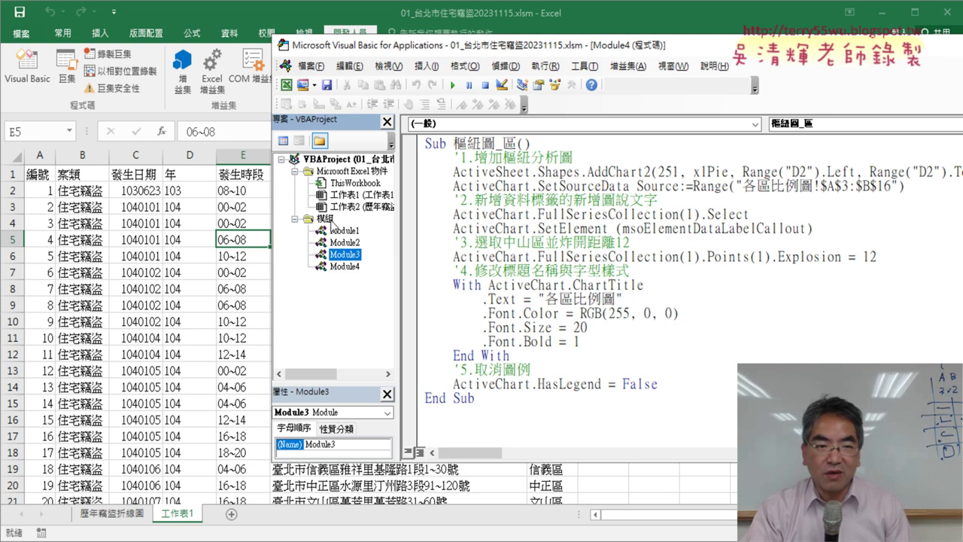
left_click_drag(482, 399, 425, 142)
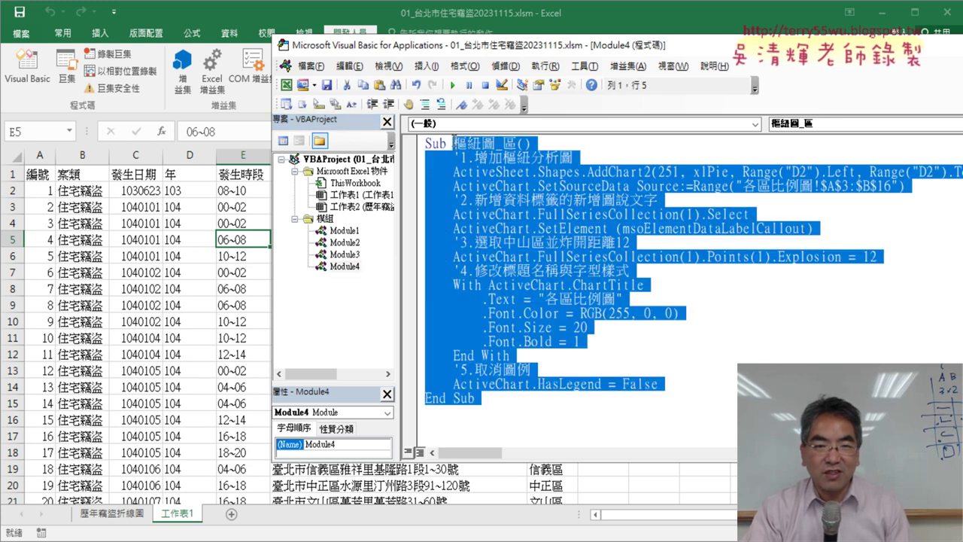
key("shift")
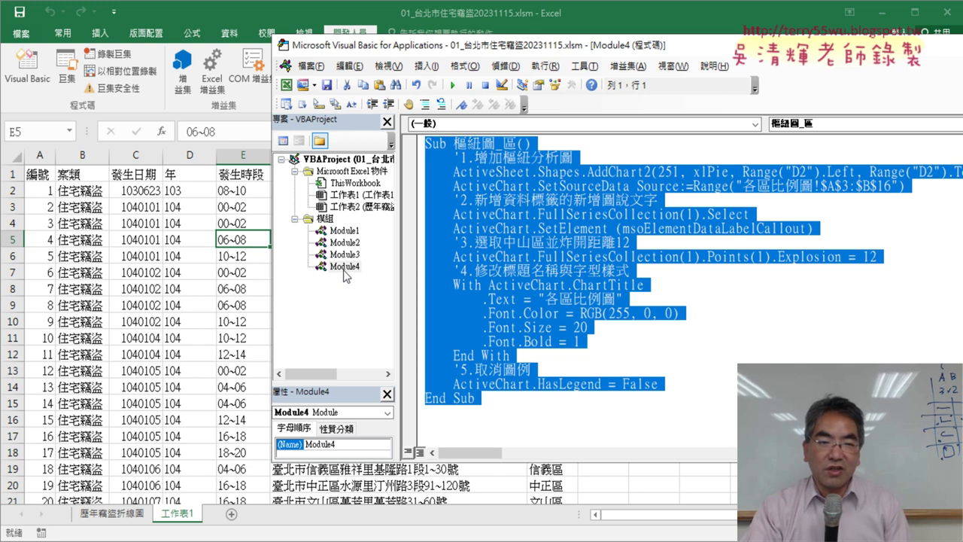
right_click(472, 274)
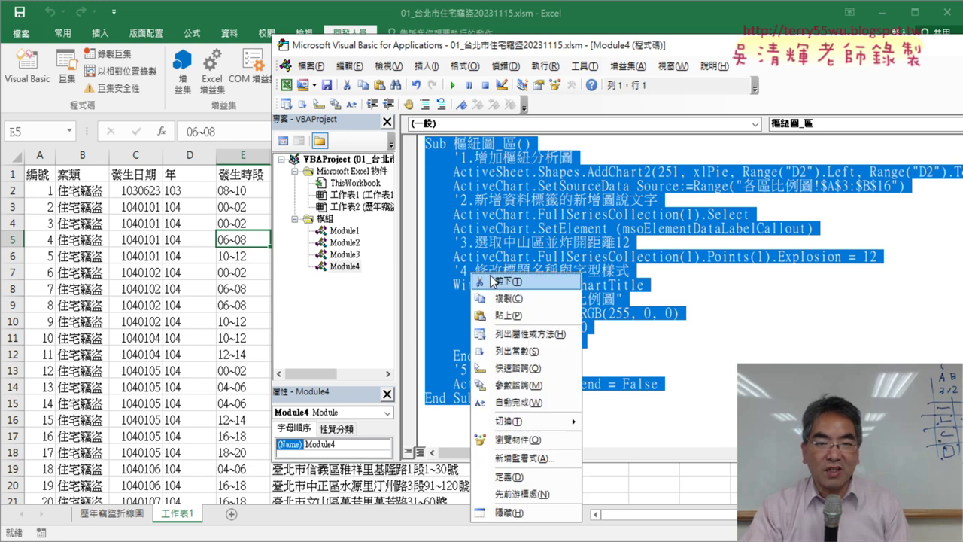
left_click(503, 280)
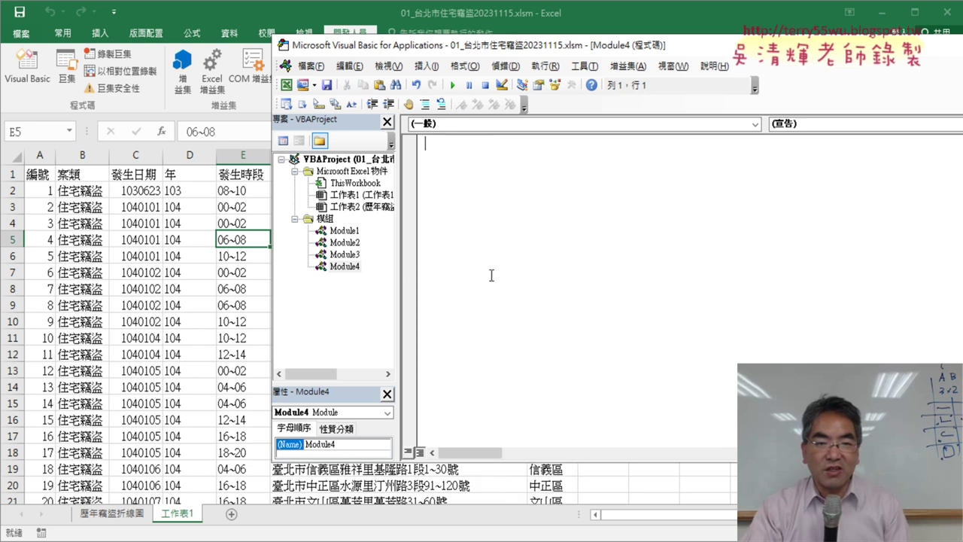
Step: Paste the 樞紐圖_區 macro into Module3 below the pivot-table macro's End Sub
double_click(347, 254)
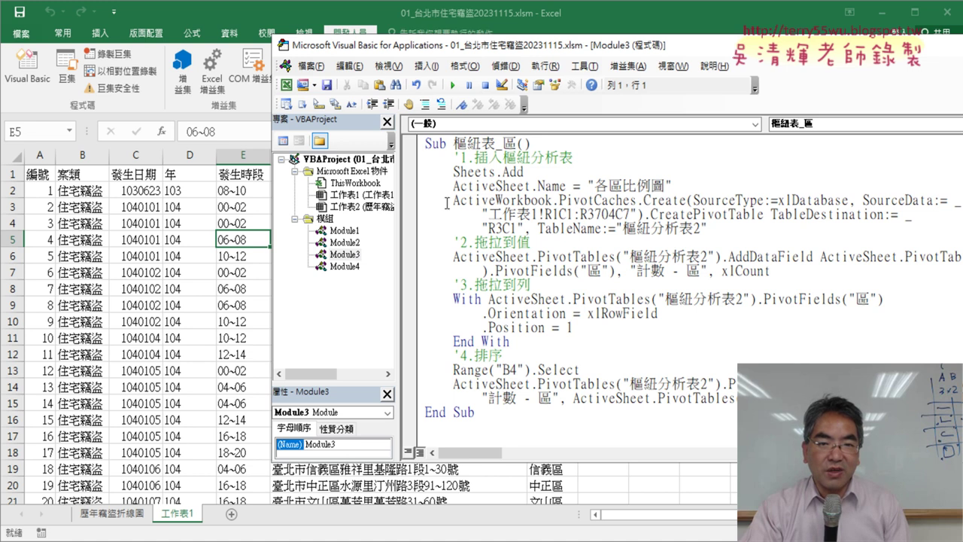
left_click(432, 426)
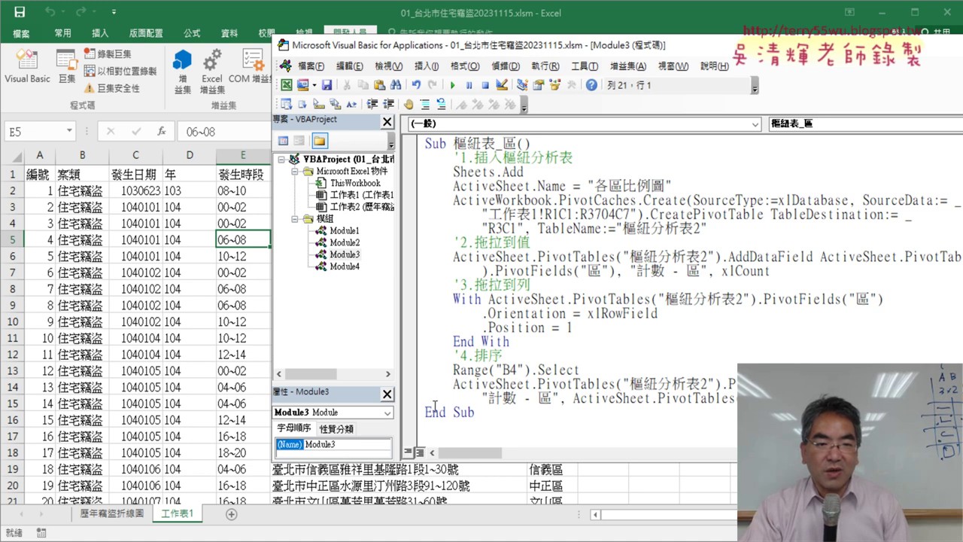
right_click(440, 433)
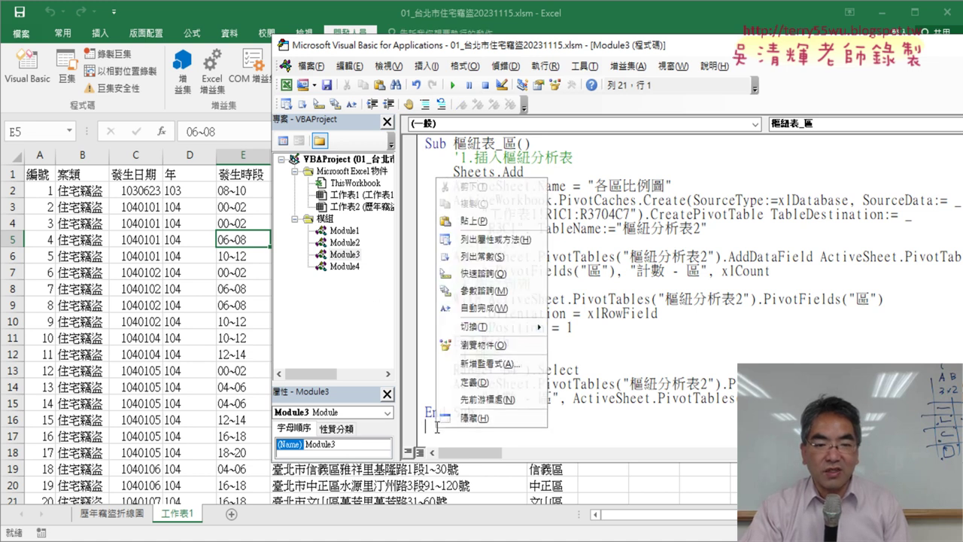
left_click(496, 221)
scroll(495, 241, "up", 6)
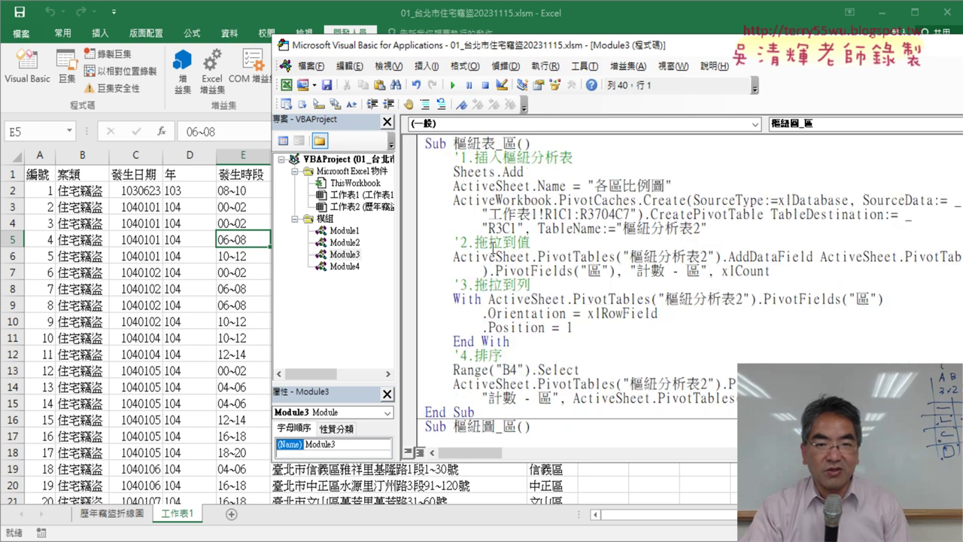
scroll(515, 161, "down", 5)
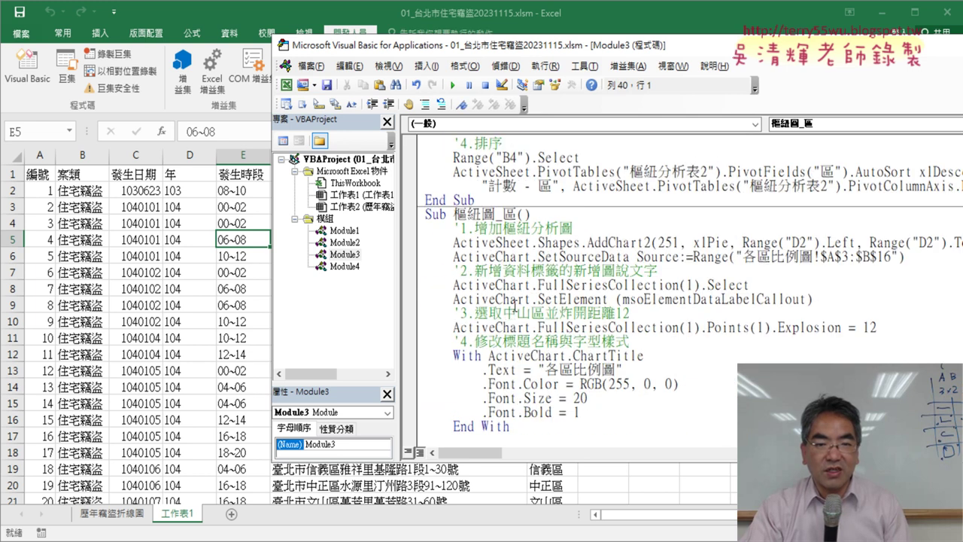
Step: Remove Module4 from the project, choosing 否 to skip exporting it
left_click(346, 267)
right_click(346, 267)
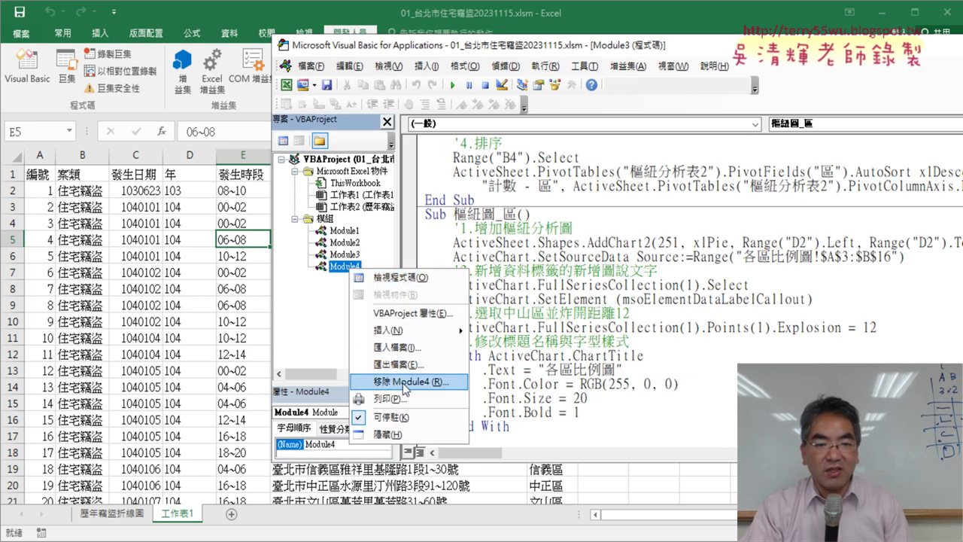
left_click(410, 382)
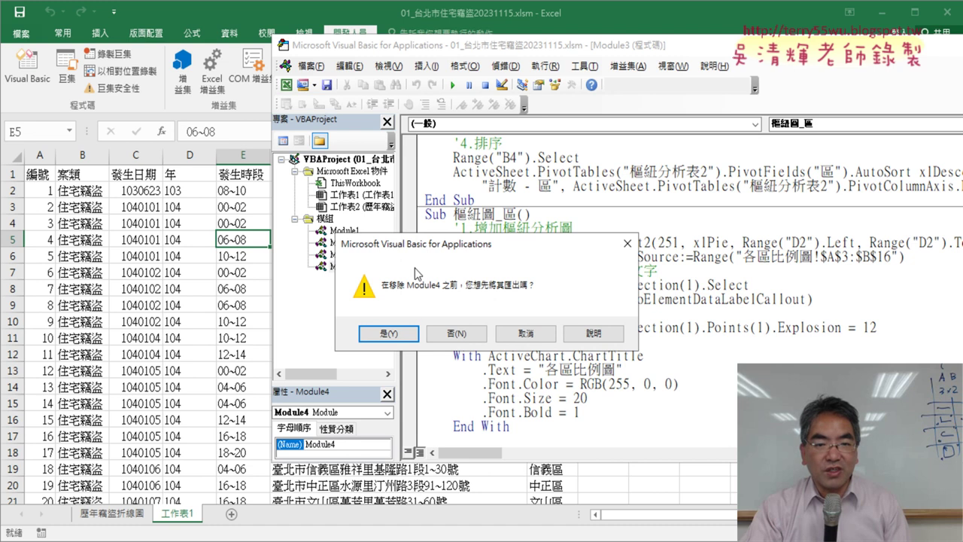
left_click(456, 333)
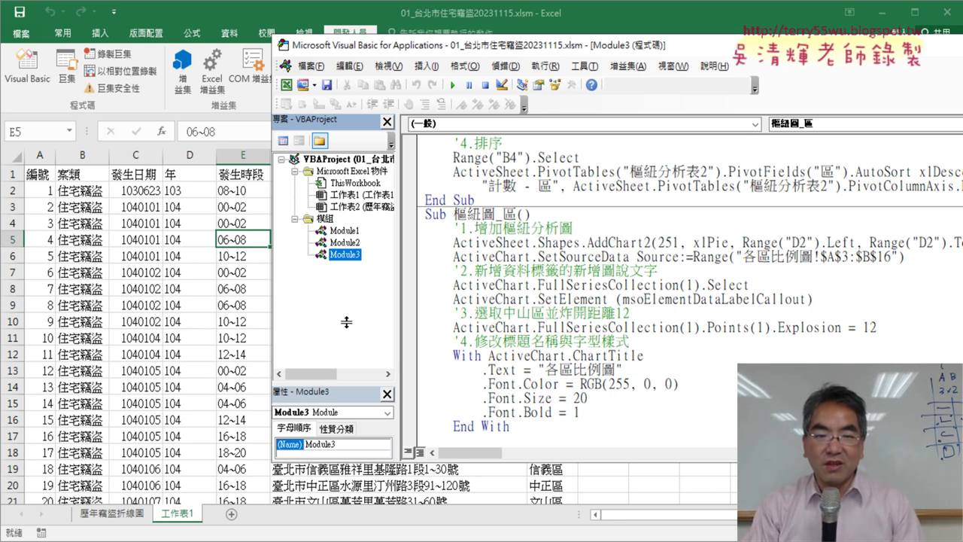
Step: Rename Module3 to Module3_各區比例圖 in the Properties window
left_click_drag(346, 322, 347, 322)
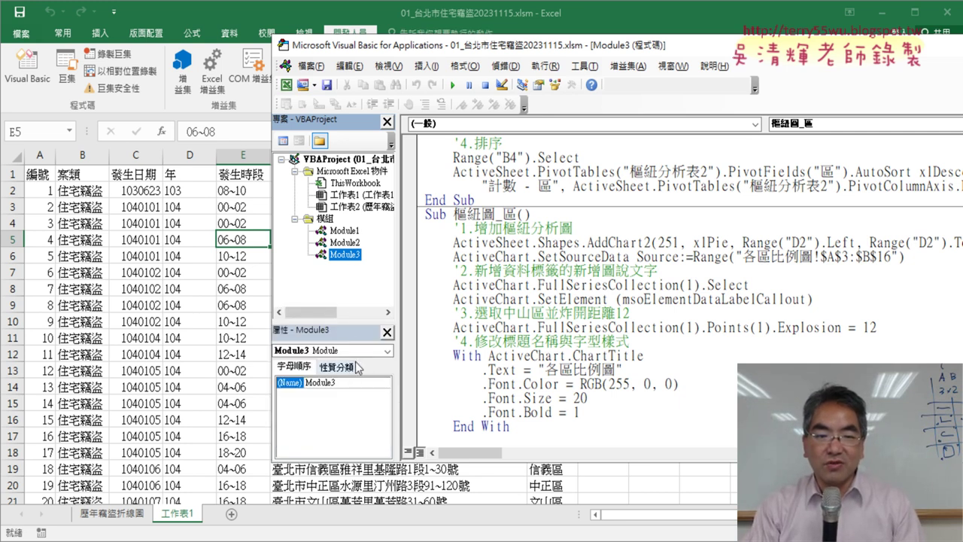
left_click(337, 383)
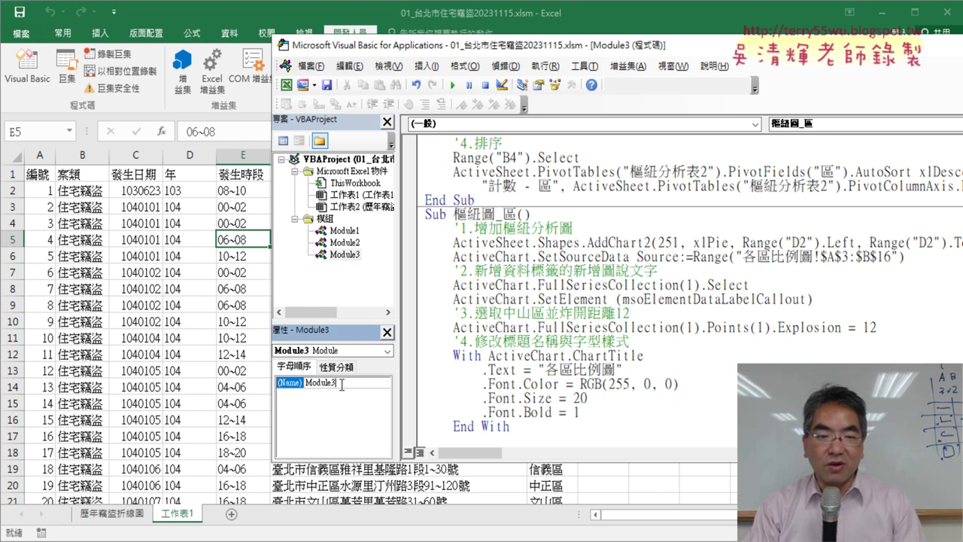
left_click(351, 256)
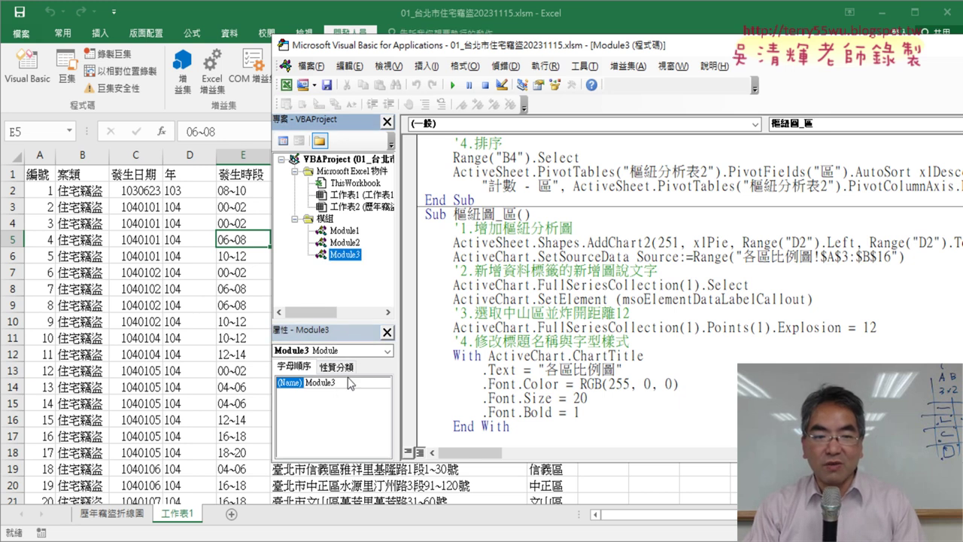
left_click(343, 382)
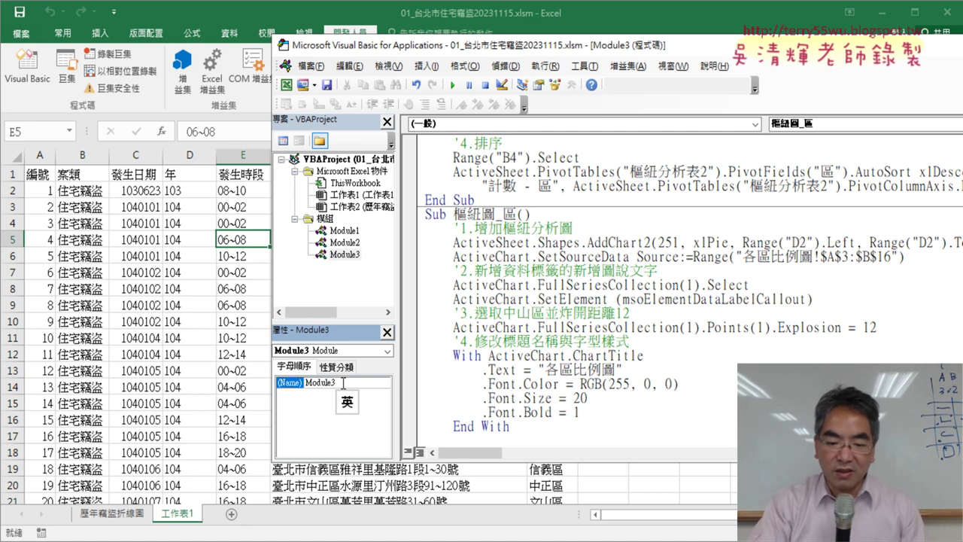
type("_")
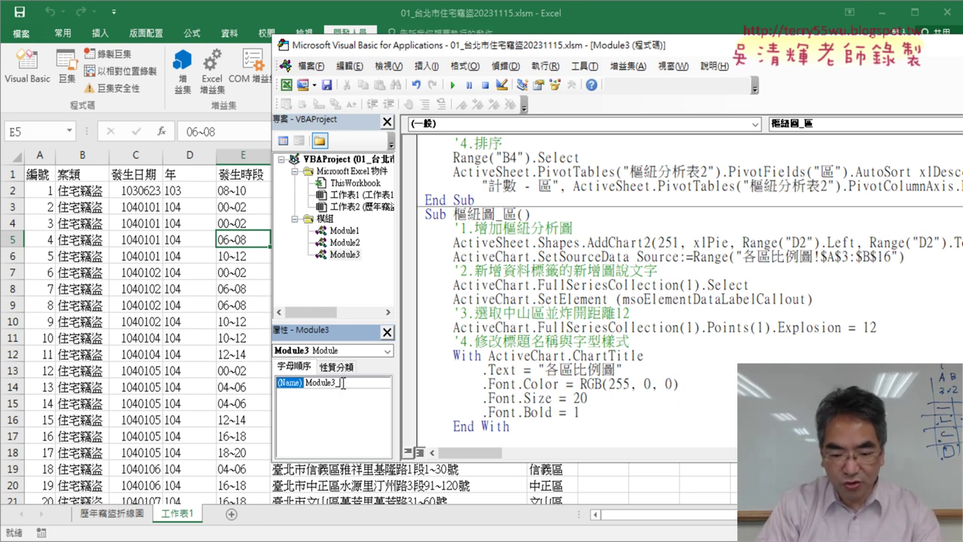
type("畫區ㄈㄧ")
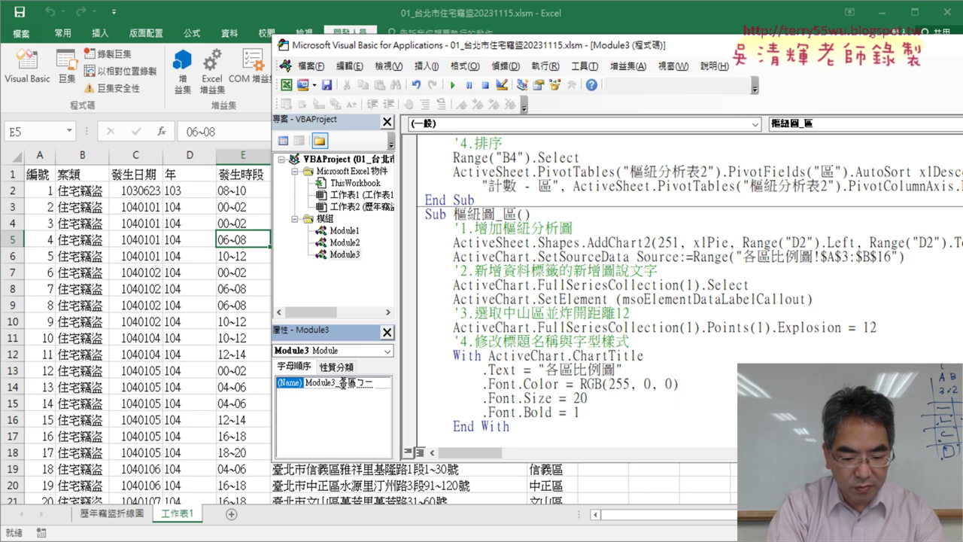
type("比例ㄊㄨ")
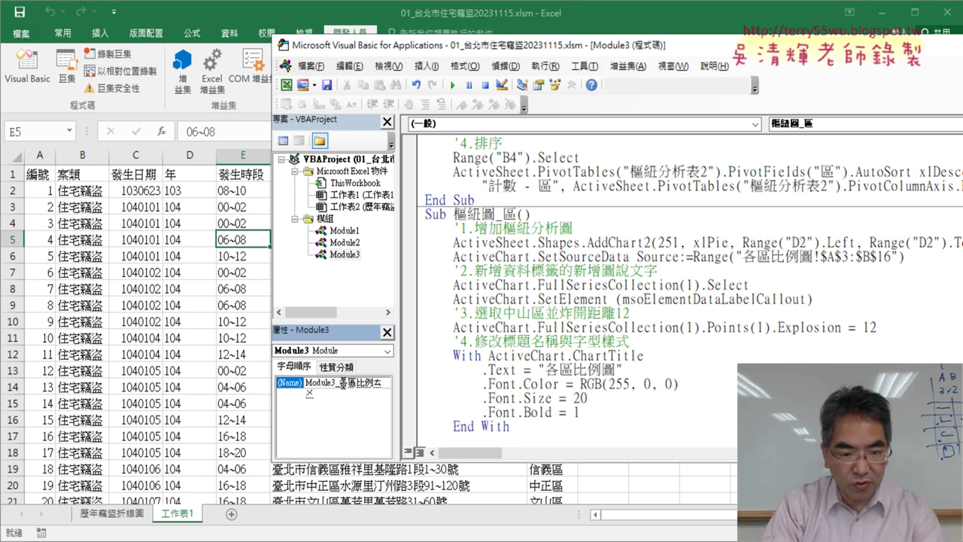
key("Return")
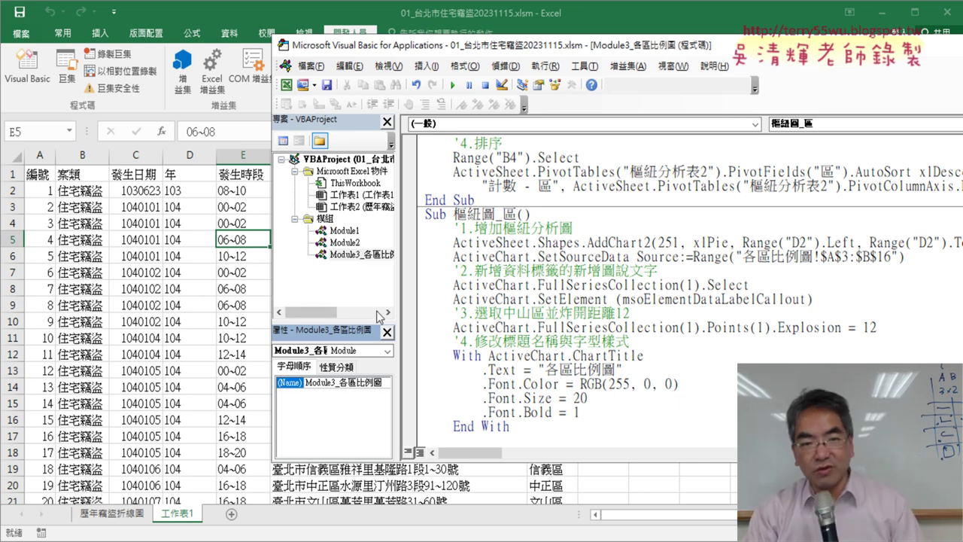
Step: Rename Module2 to Module2_歷年 and Module1 to Module1_插入欄
left_click(349, 242)
left_click(348, 380)
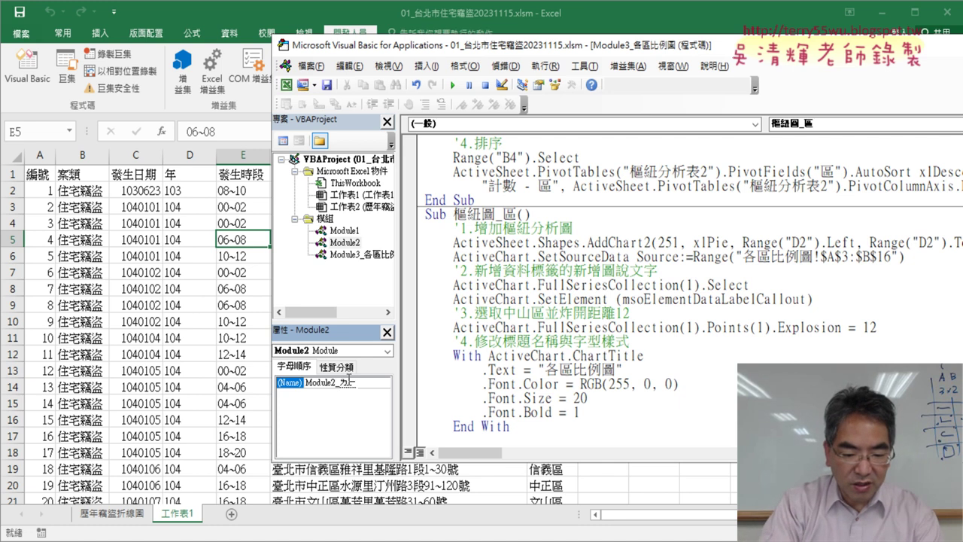
type("歷年")
key("Return")
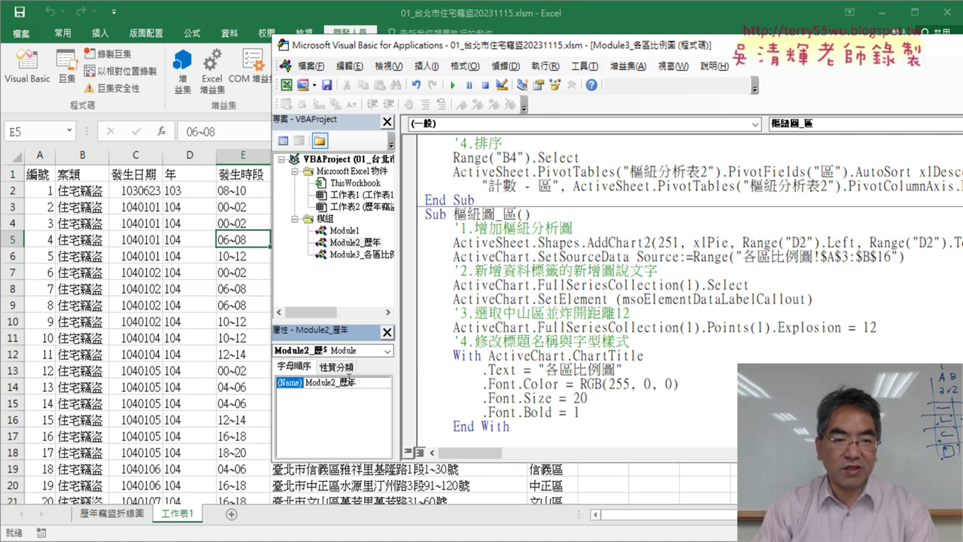
left_click(351, 231)
left_click(348, 390)
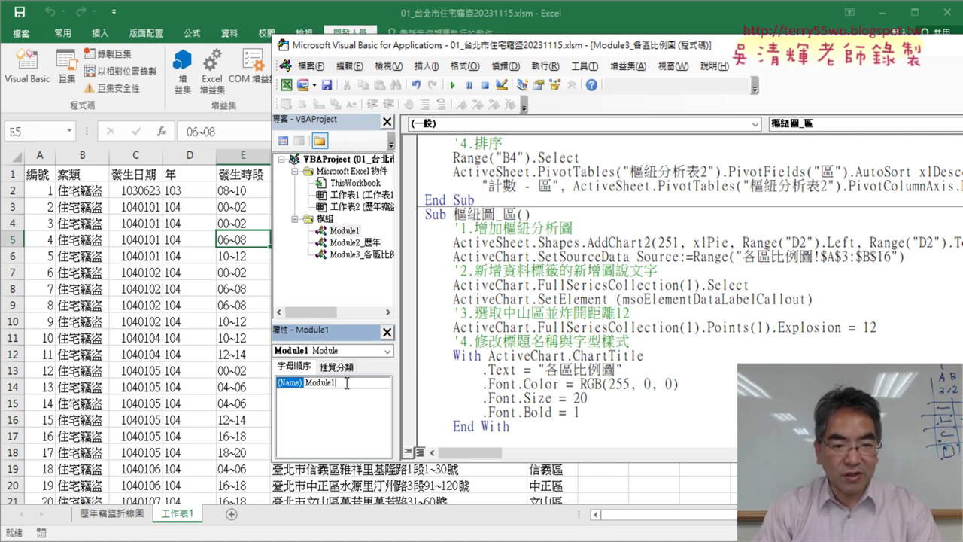
type("_")
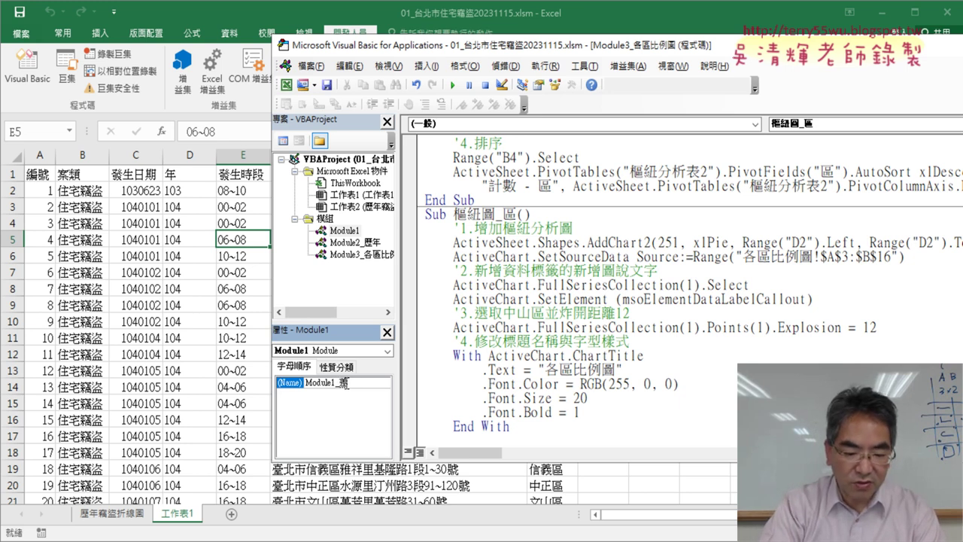
type("插入欄")
key("Return")
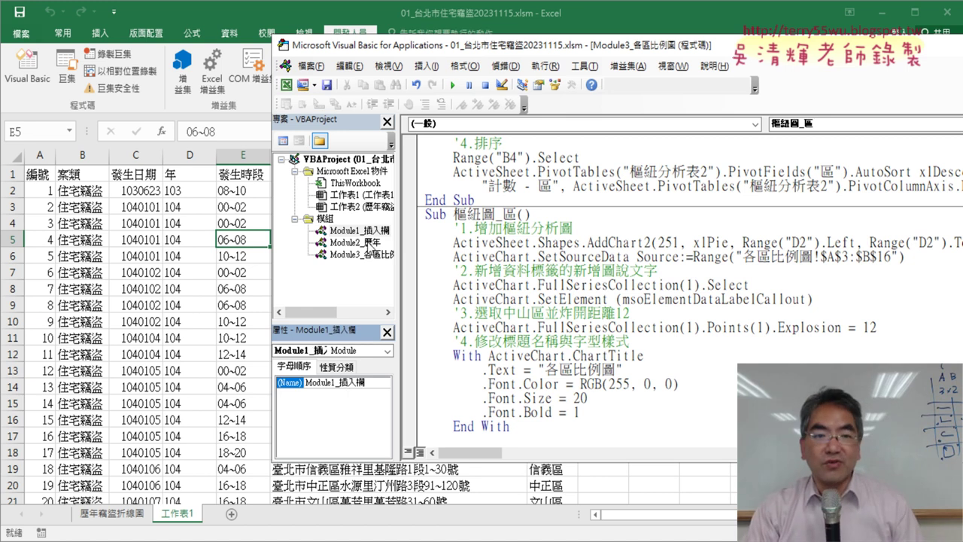
Step: In Module3's code, add a new Sub 各區比例圖 procedure below the 樞紐圖_區 macro
double_click(364, 254)
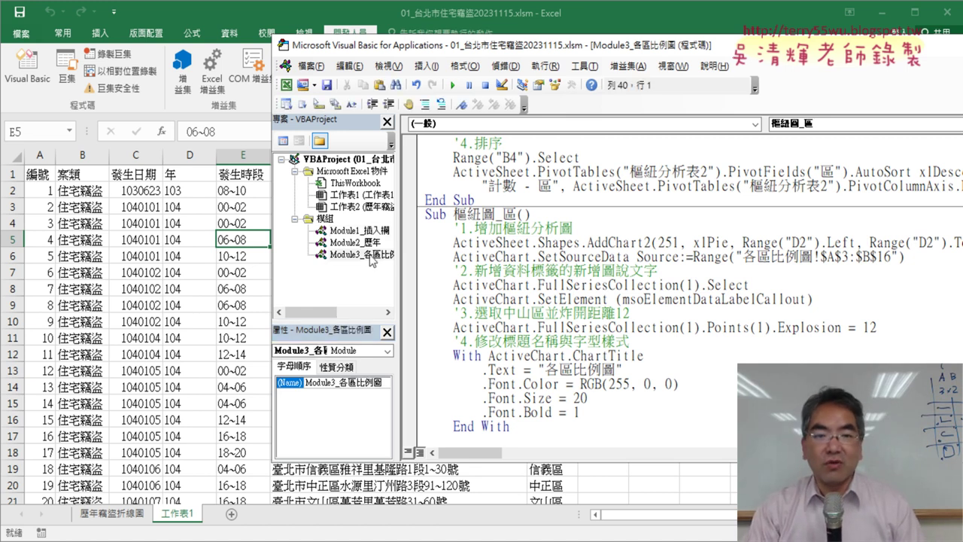
scroll(491, 294, "up", 6)
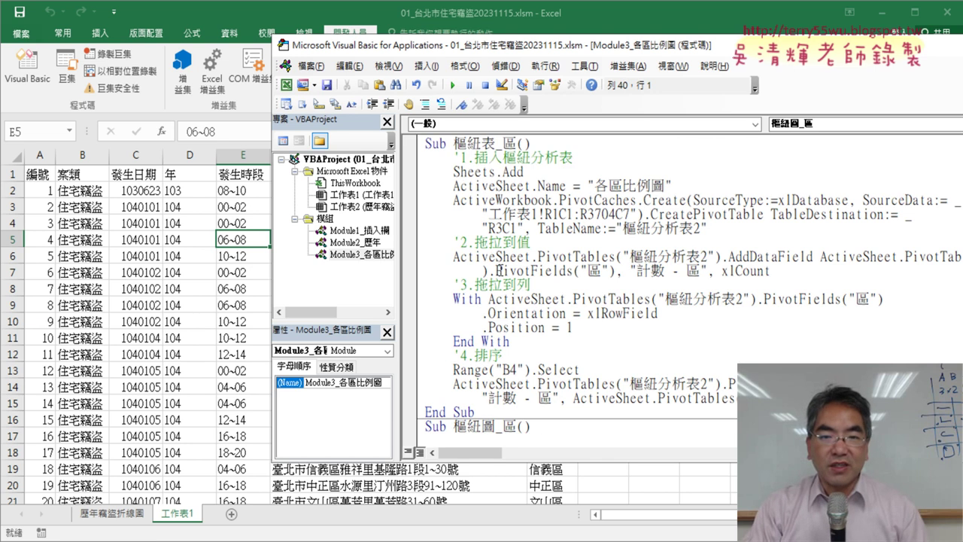
scroll(513, 185, "down", 5)
scroll(513, 185, "down", 3)
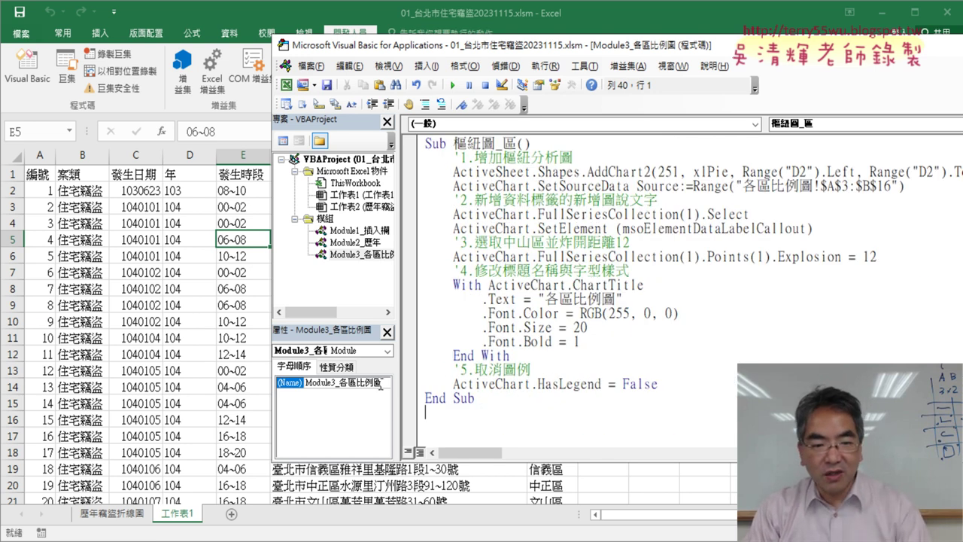
left_click_drag(382, 384, 340, 383)
key("ctrl+c")
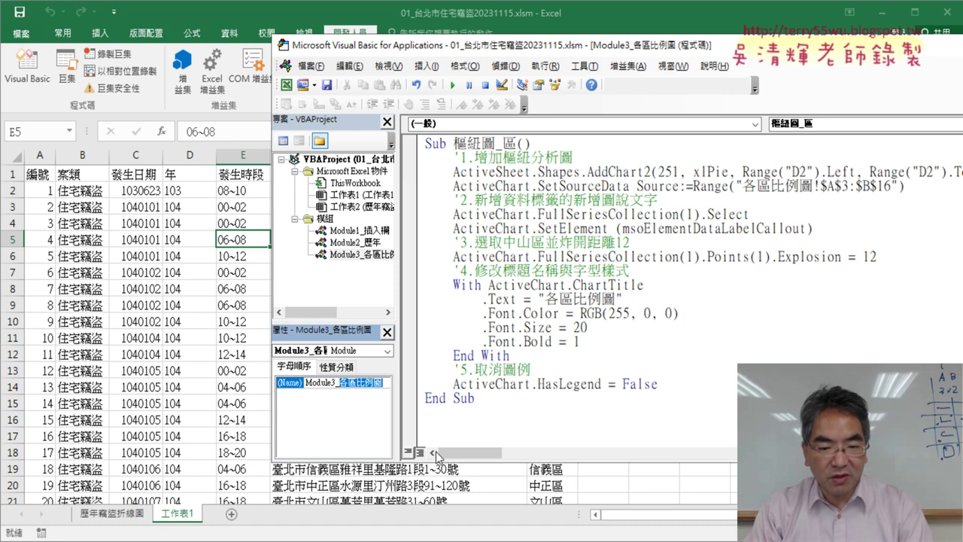
left_click(451, 432)
type("ㄙ")
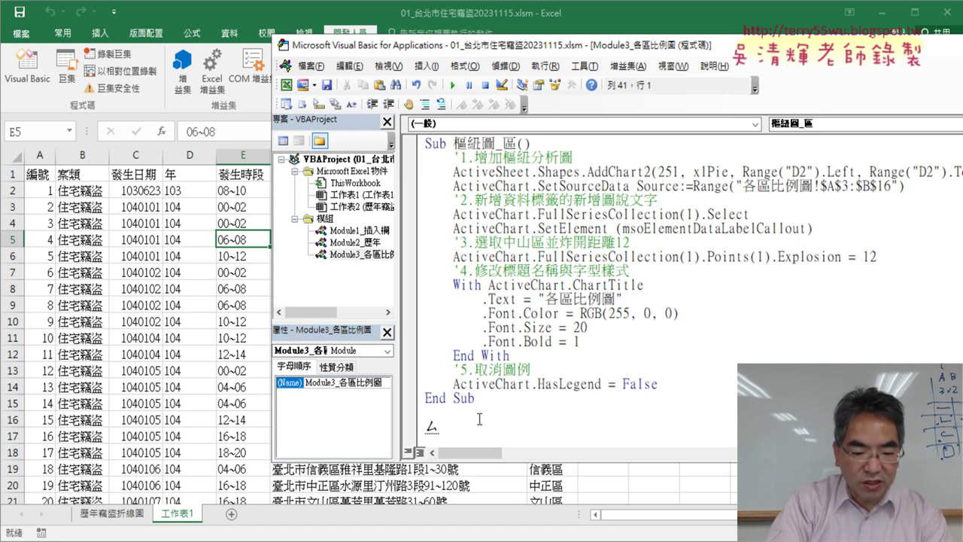
type("su")
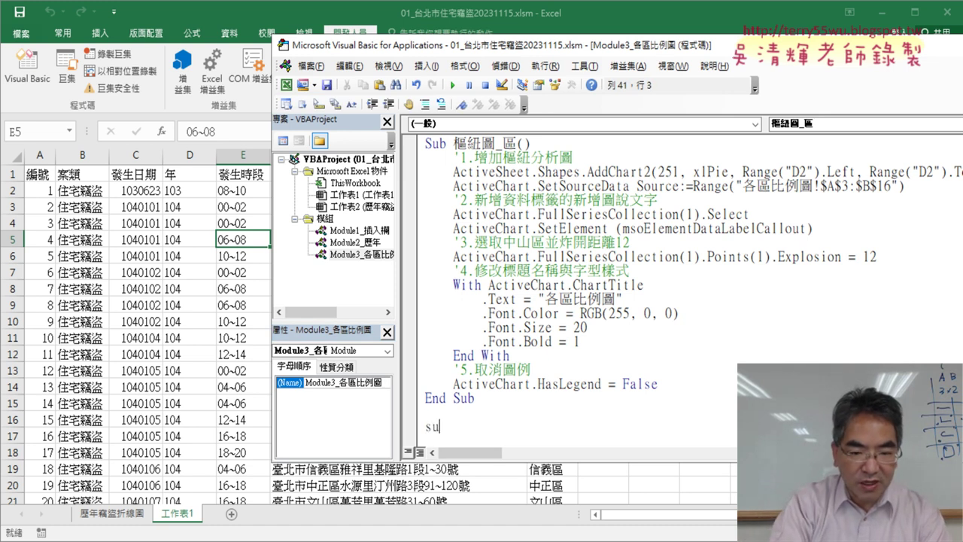
type("b")
key("ctrl+v")
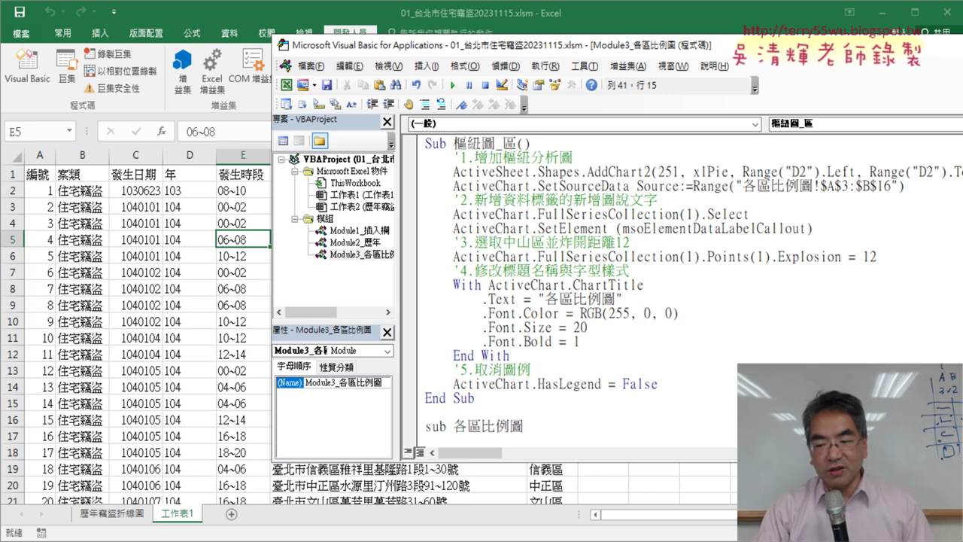
key("Return")
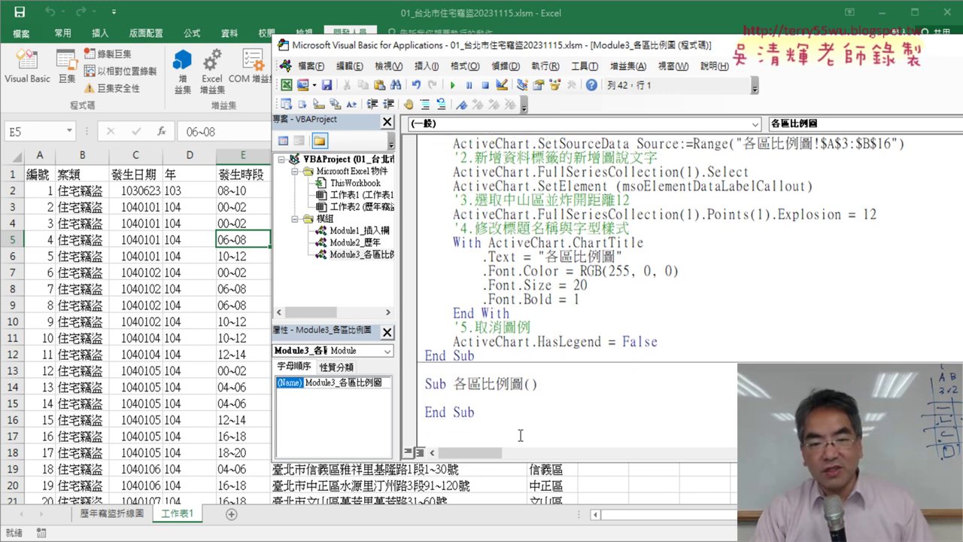
Step: Indent the empty body line inside the new 各區比例圖 procedure
left_click_drag(527, 383, 551, 407)
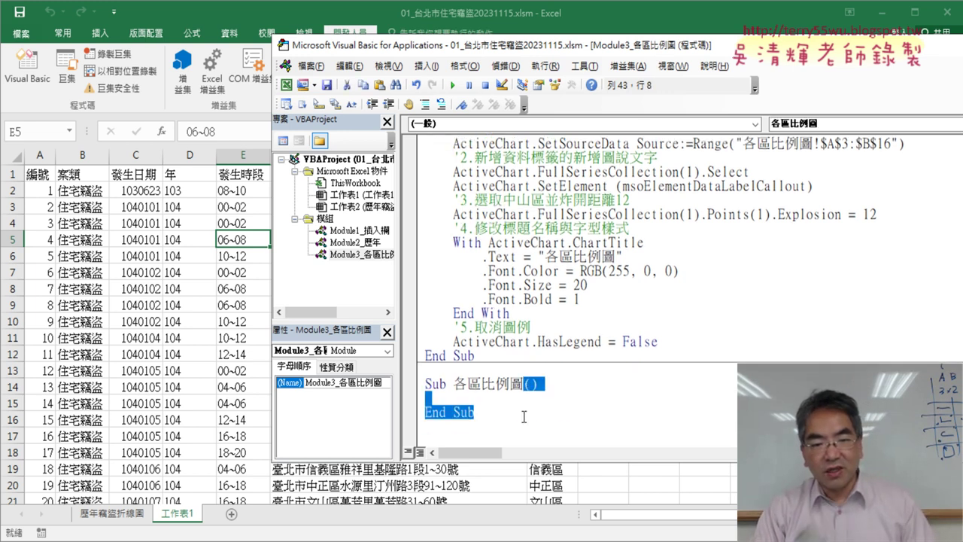
left_click(527, 398)
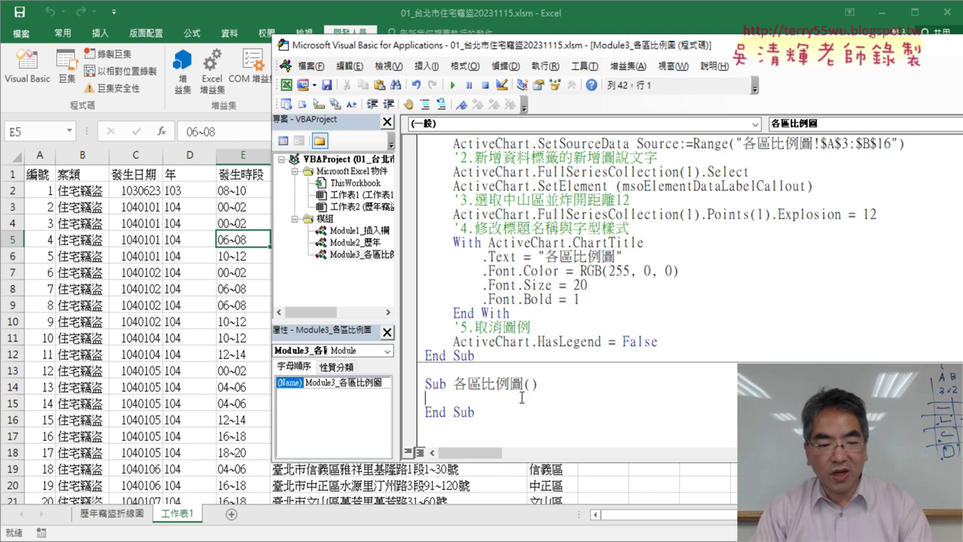
scroll(527, 396, "up", 3)
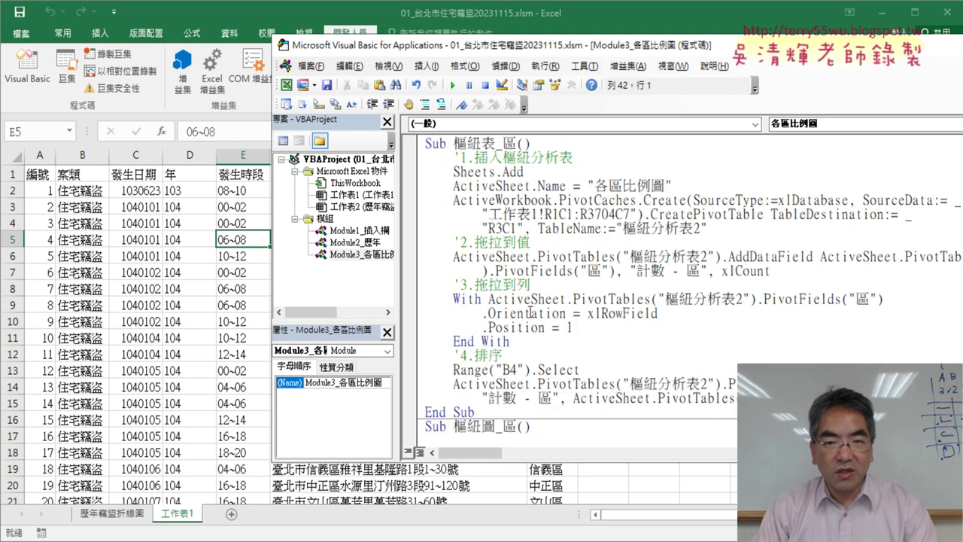
mouse_move(468, 143)
left_mouse_down()
mouse_move(500, 145)
mouse_move(454, 143)
left_mouse_up()
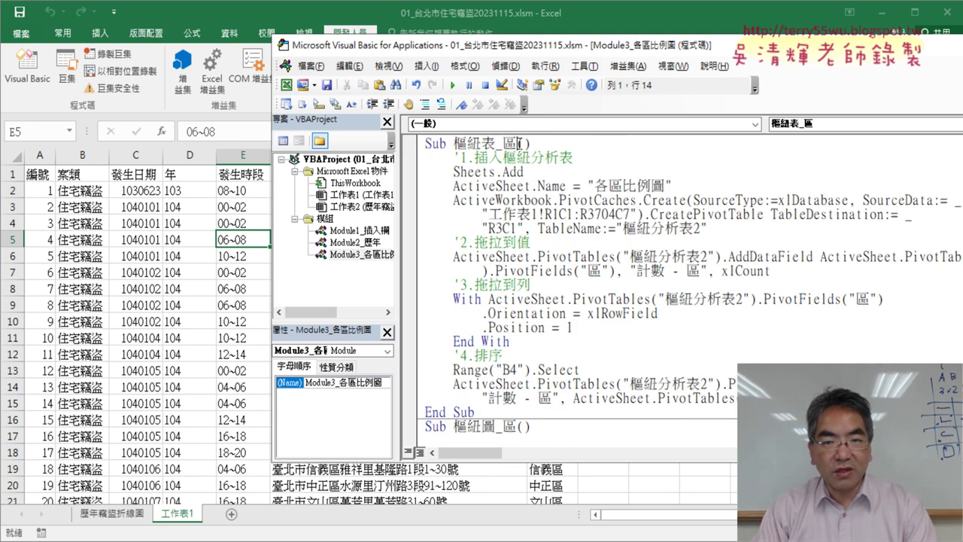
scroll(548, 300, "down", 10)
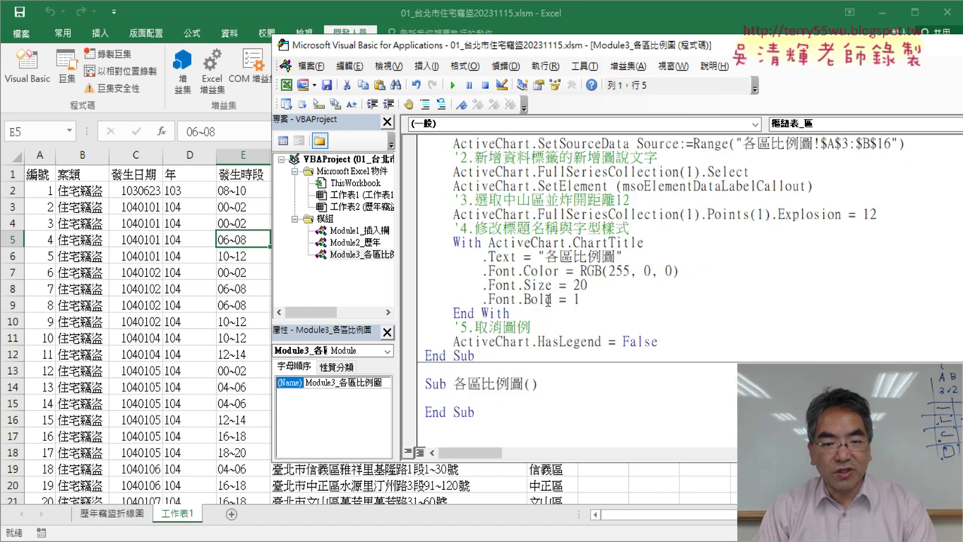
left_click(507, 398)
key("Tab")
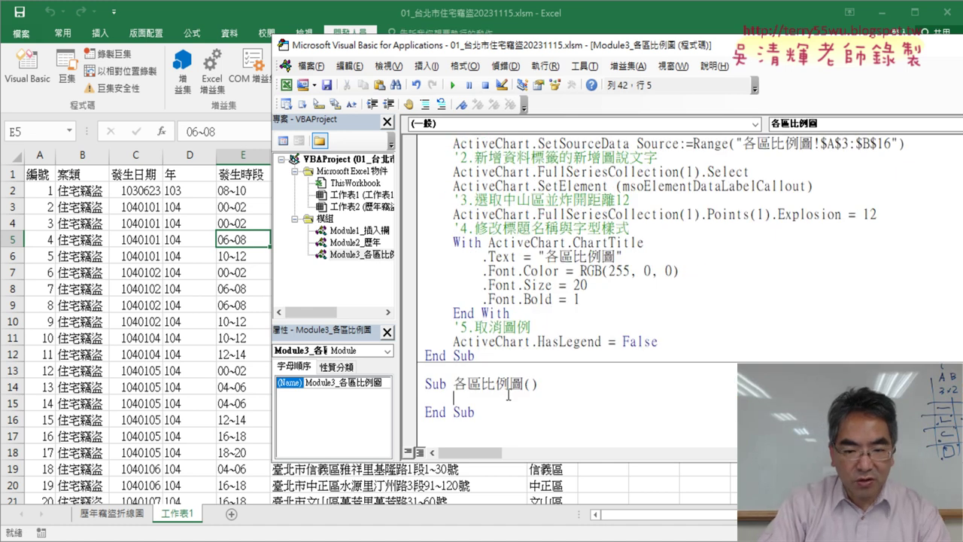
Step: Fill 各區比例圖 with 'Call 樞紐表_區' followed by 'Call 樞紐圖_區'
type("call ")
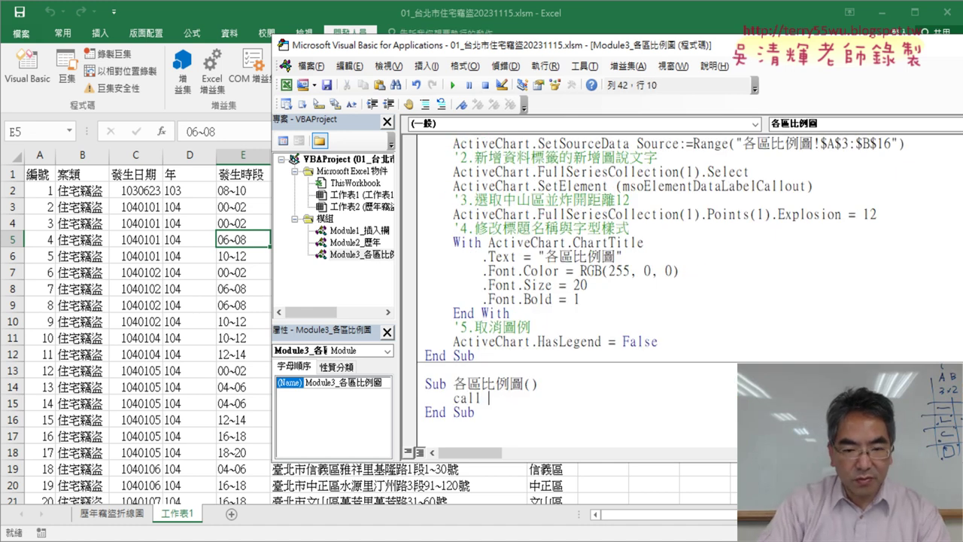
type("樞紐表_區")
key("Return")
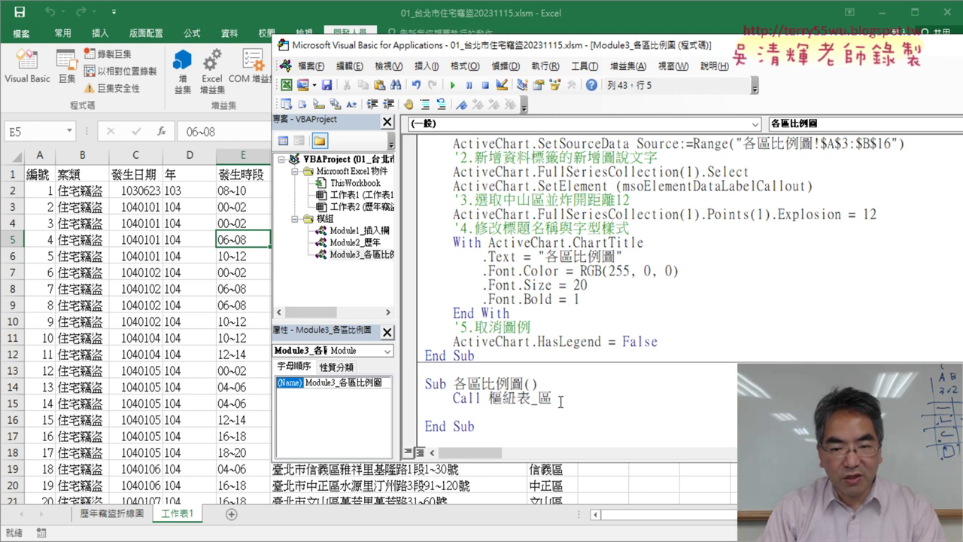
left_click_drag(560, 401, 460, 403)
key("ctrl+c")
left_click(462, 412)
key("ctrl+v")
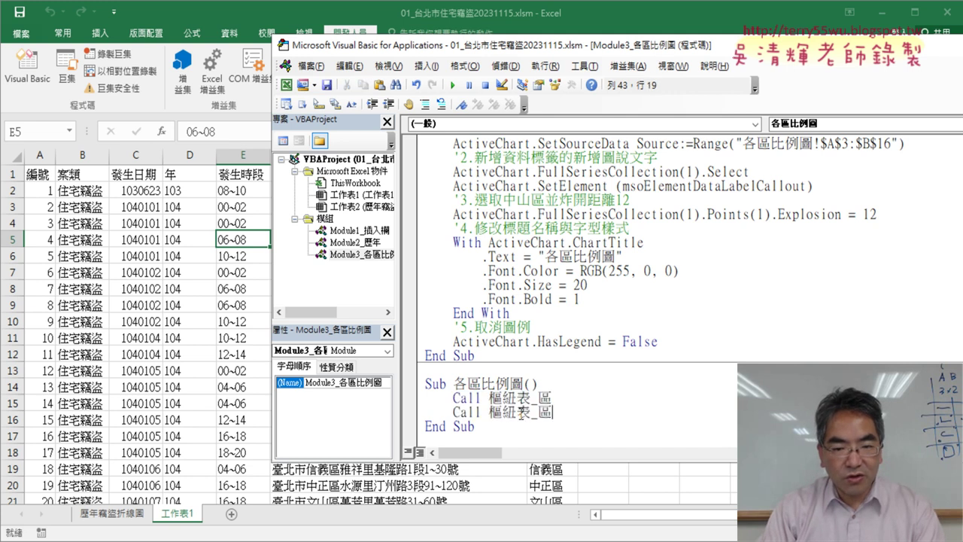
key("shift+Right")
type("tx")
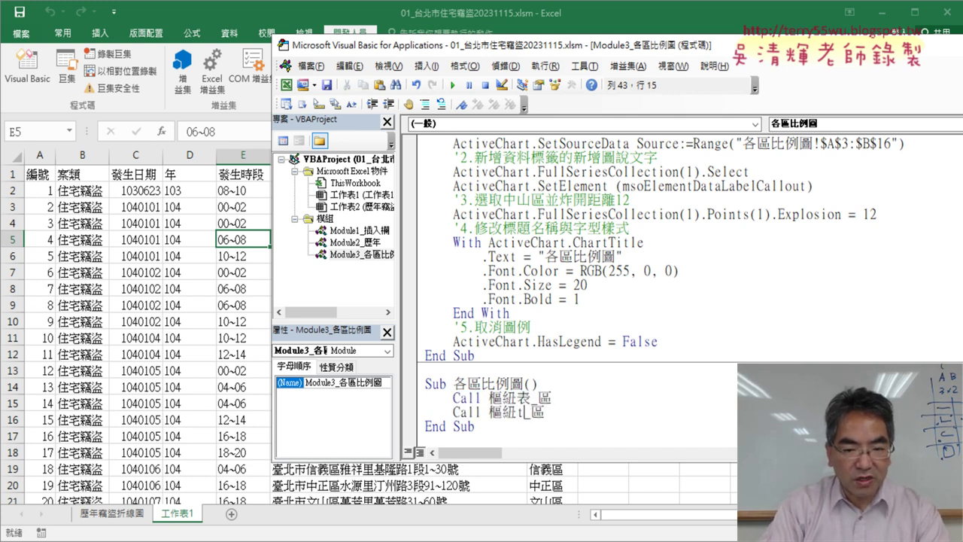
type("6")
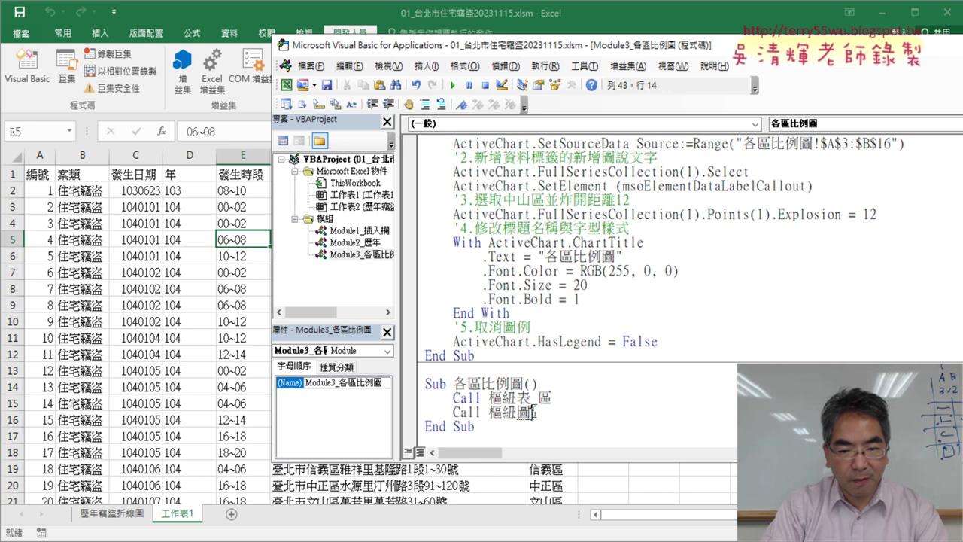
type("_區")
left_click(580, 298)
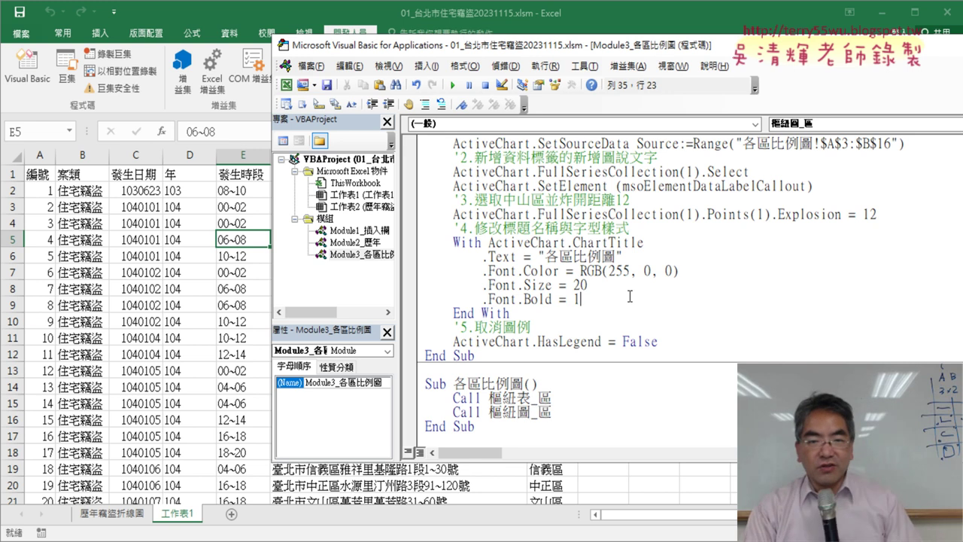
left_click_drag(476, 426, 425, 383)
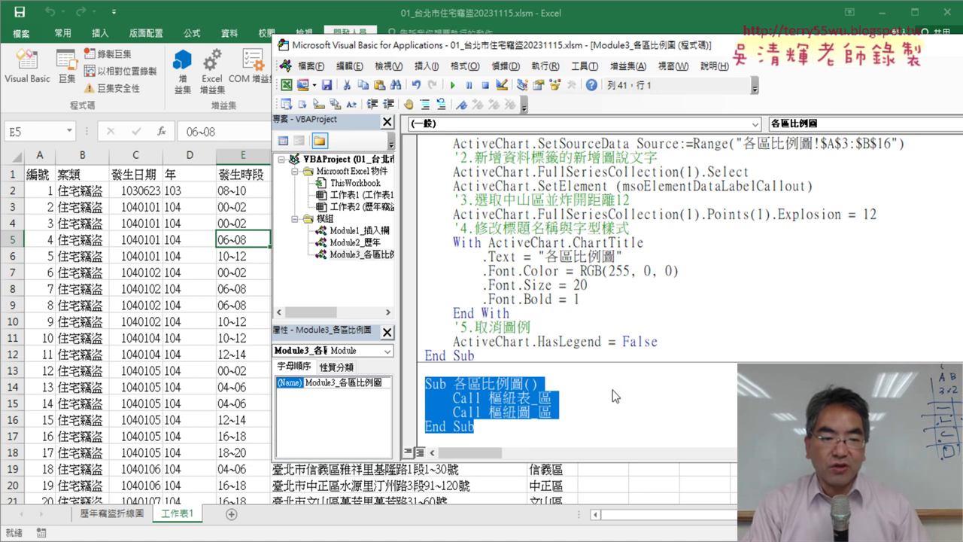
left_click(504, 411)
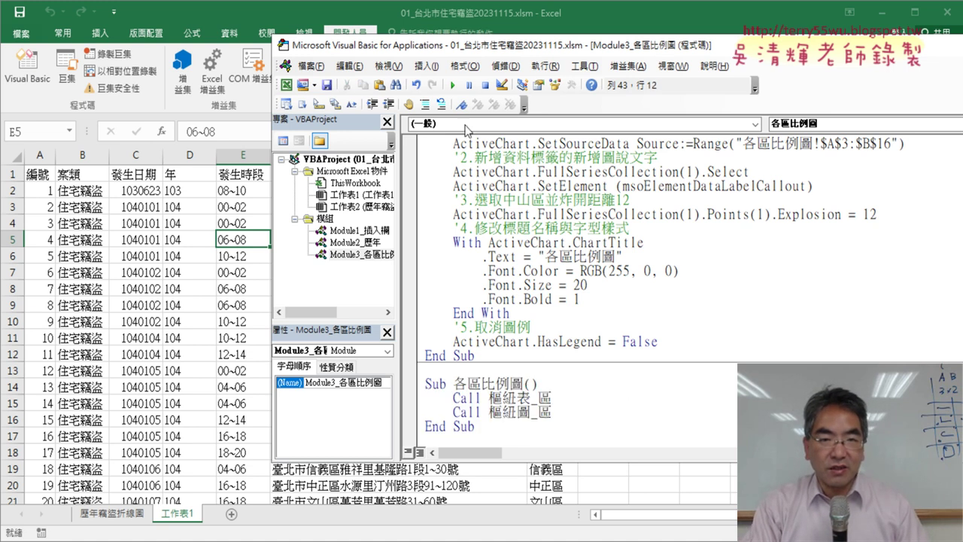
Step: Run 各區比例圖 and inspect the new 各區比例圖 sheet's pivot table and pie chart
left_click(453, 85)
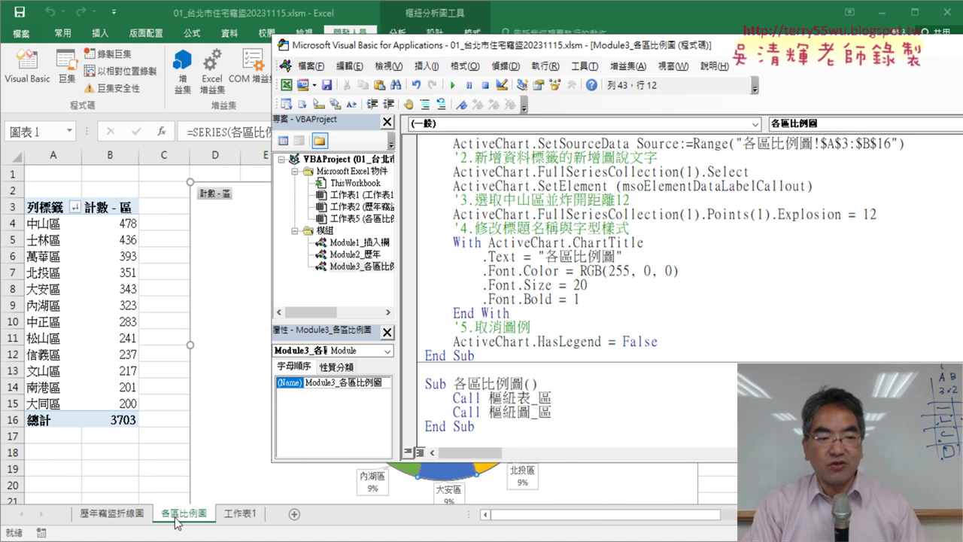
left_click(178, 519)
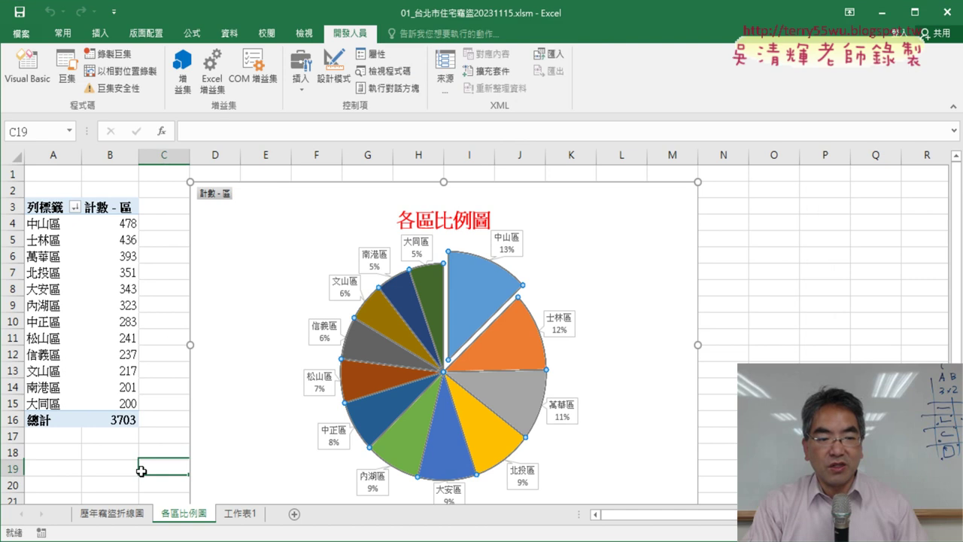
right_click(194, 517)
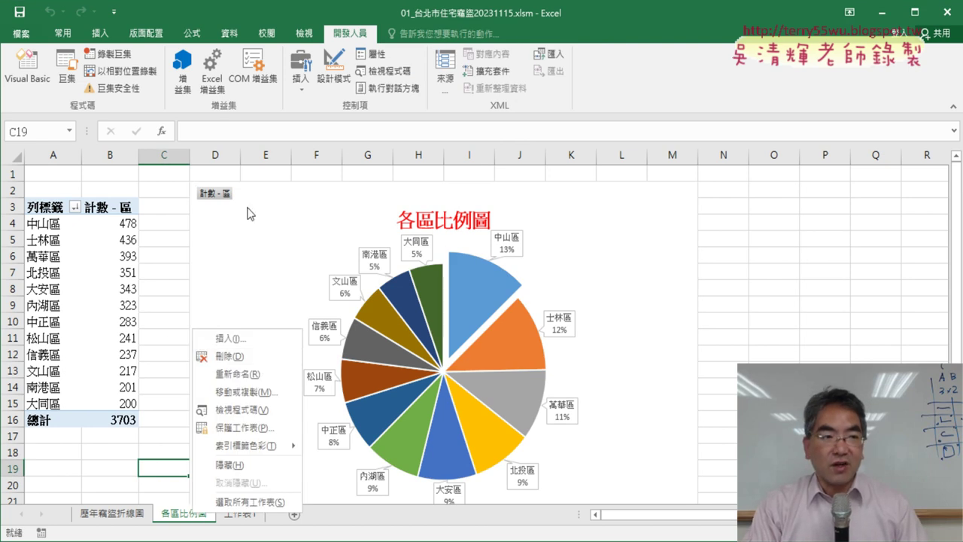
left_click(31, 68)
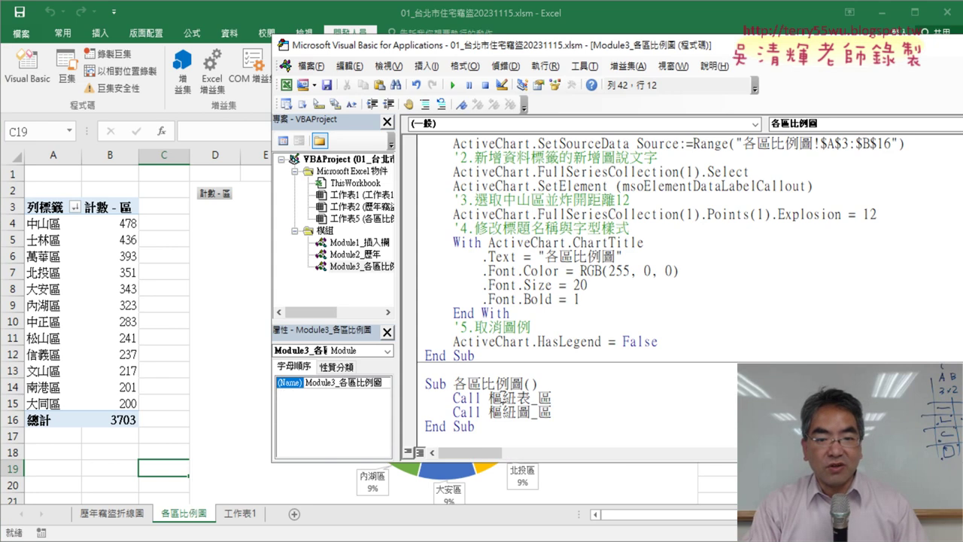
Step: Rerun 各區比例圖, debug run-time error 1004 at the sheet rename, and reset the macro
left_click(453, 85)
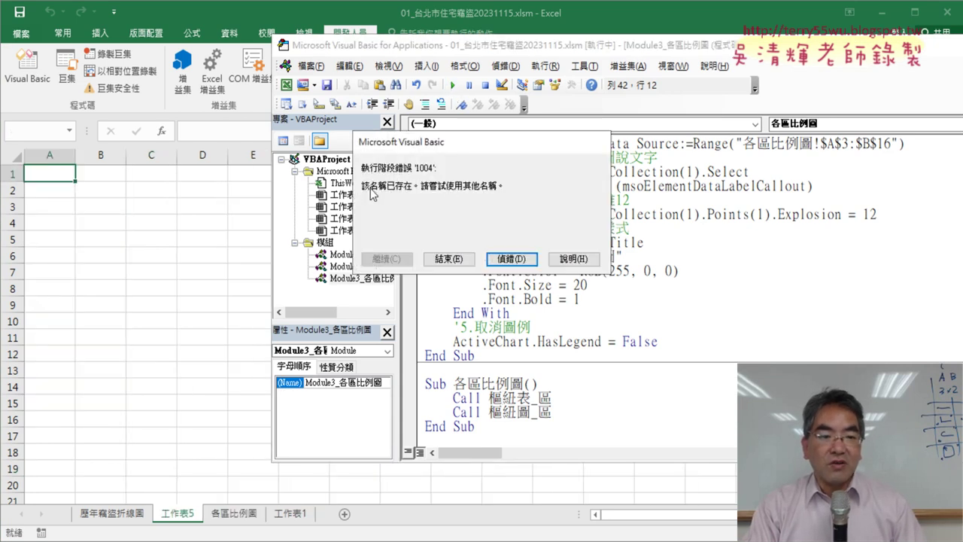
left_click(234, 517)
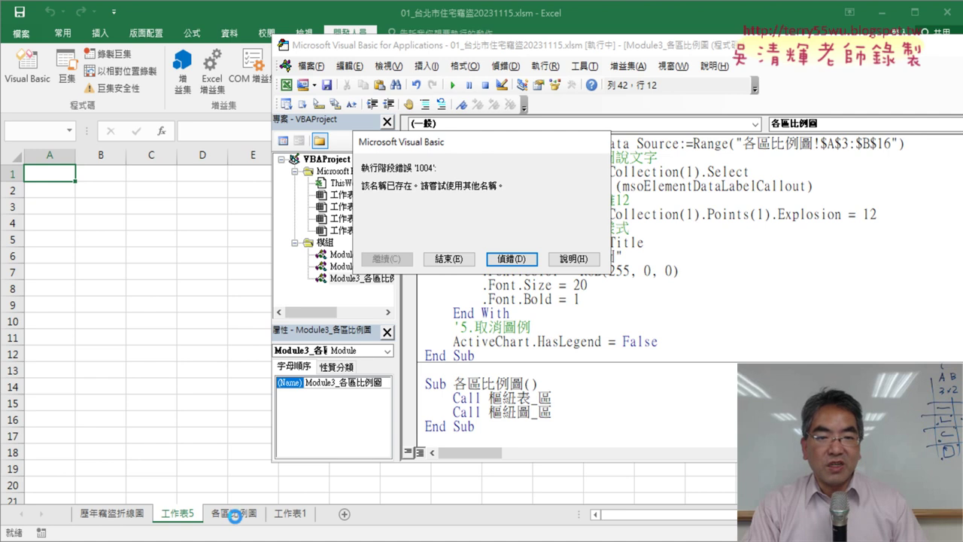
left_click(507, 259)
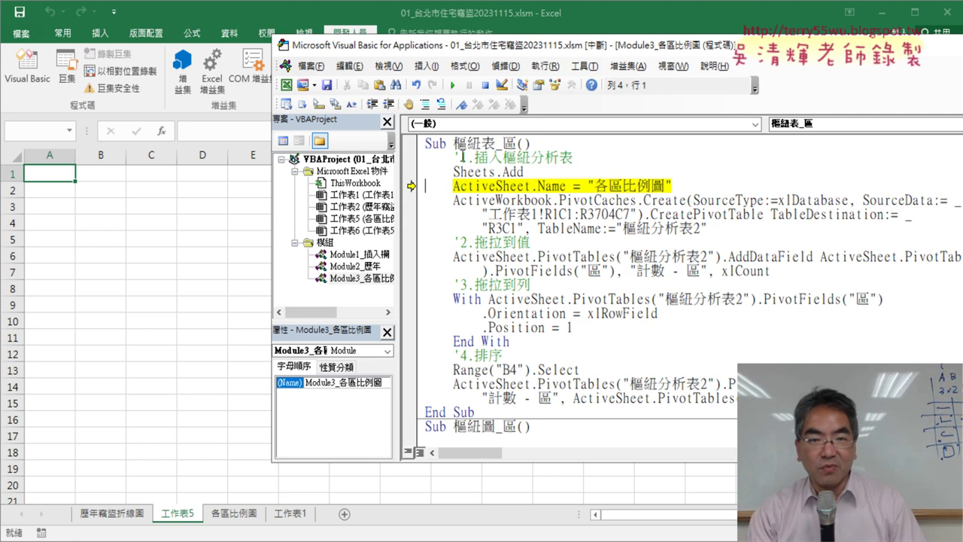
left_click(485, 85)
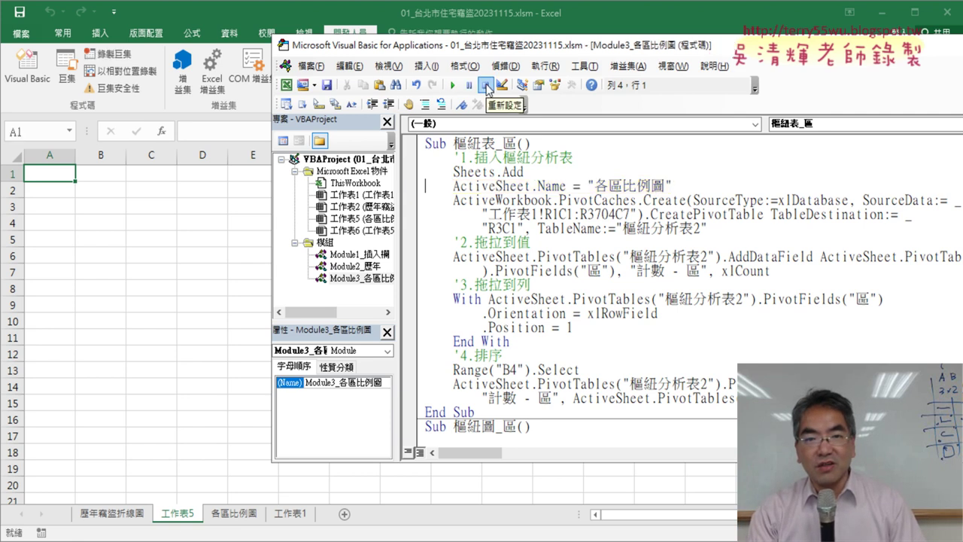
Step: Delete the empty 工作表5 sheet from the workbook
right_click(185, 513)
left_click(239, 352)
left_click(446, 321)
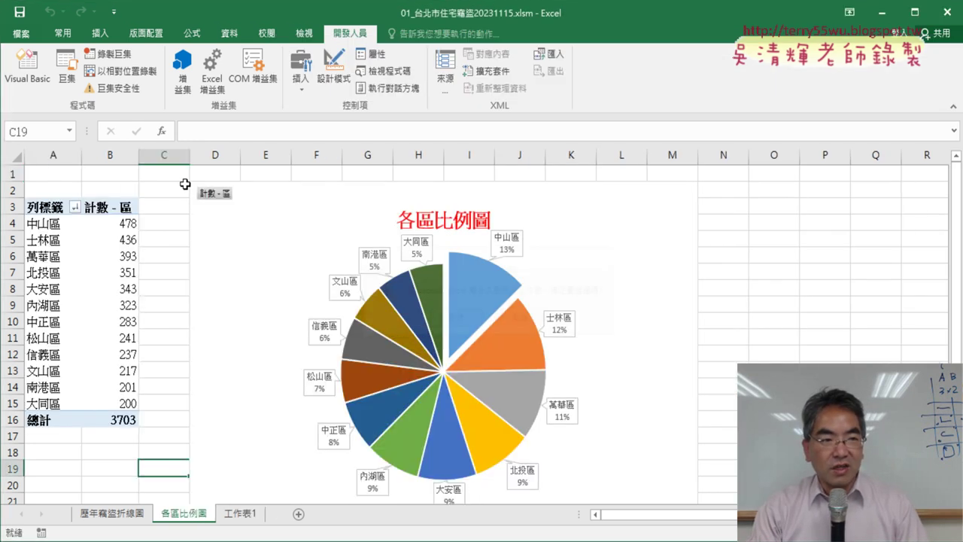
Step: Back in the VBA editor, widen the Project pane and review the 各區比例圖 procedure
left_click(44, 88)
scroll(476, 282, "down", 2)
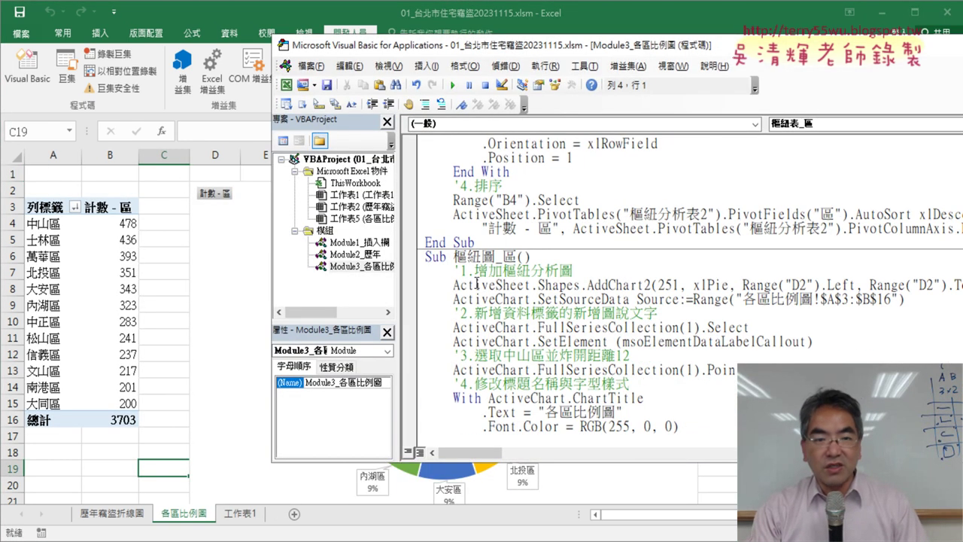
scroll(524, 301, "down", 2)
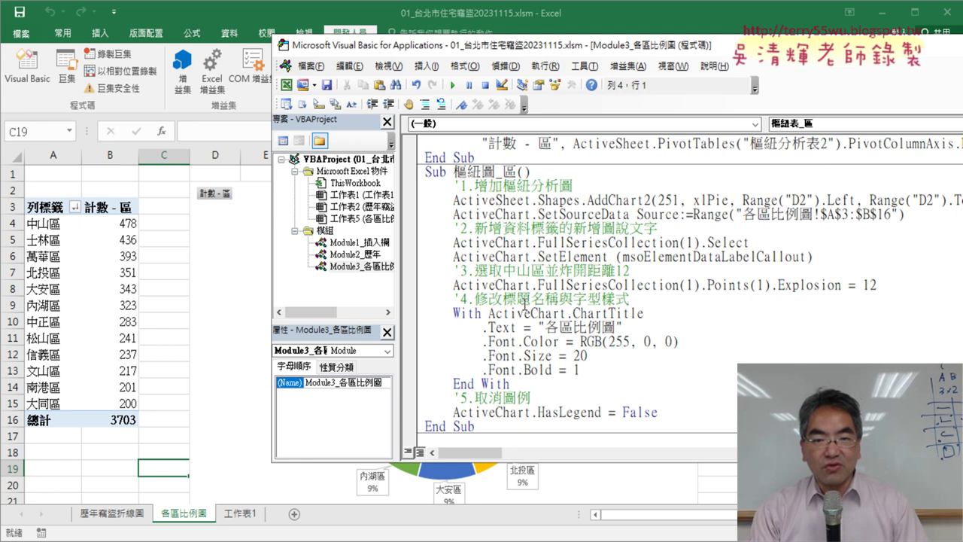
left_click_drag(669, 412, 426, 299)
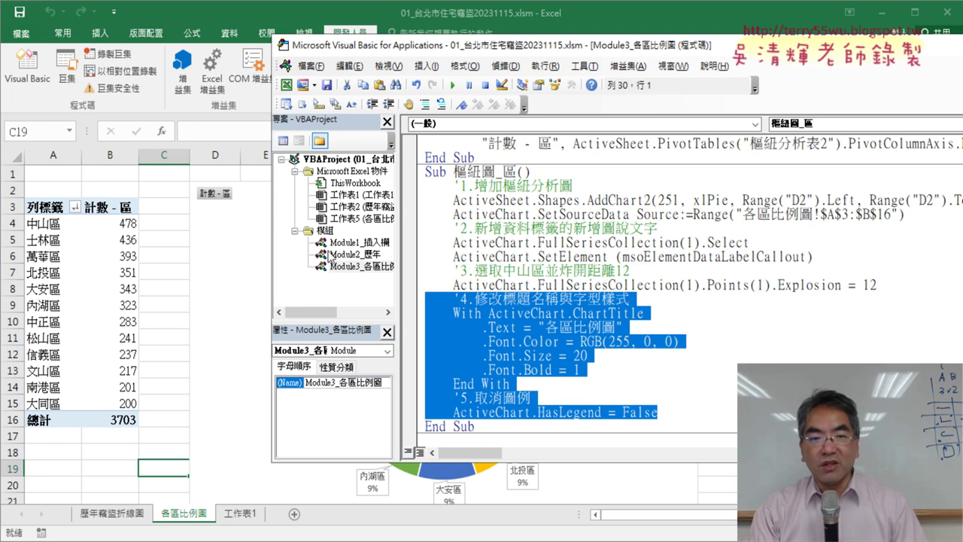
left_click_drag(398, 238, 469, 246)
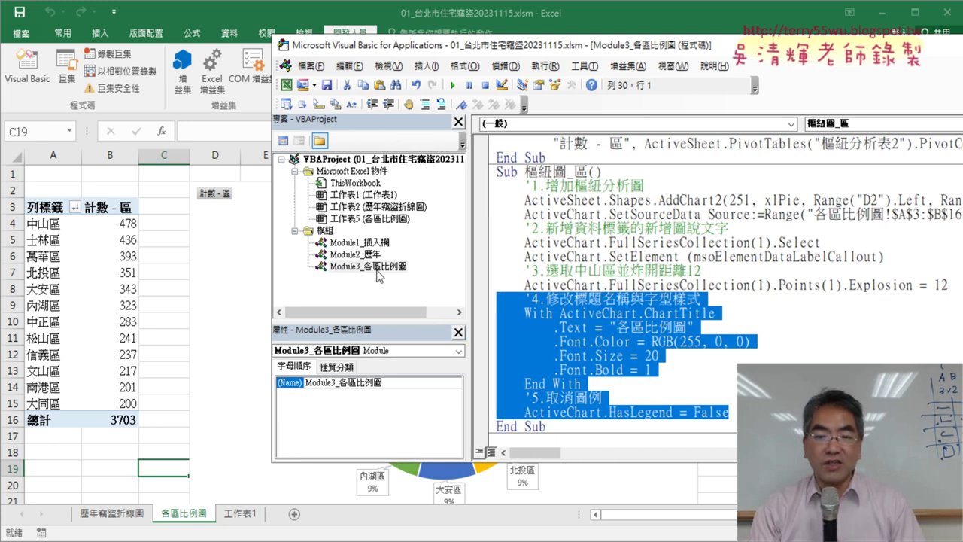
scroll(607, 296, "down", 2)
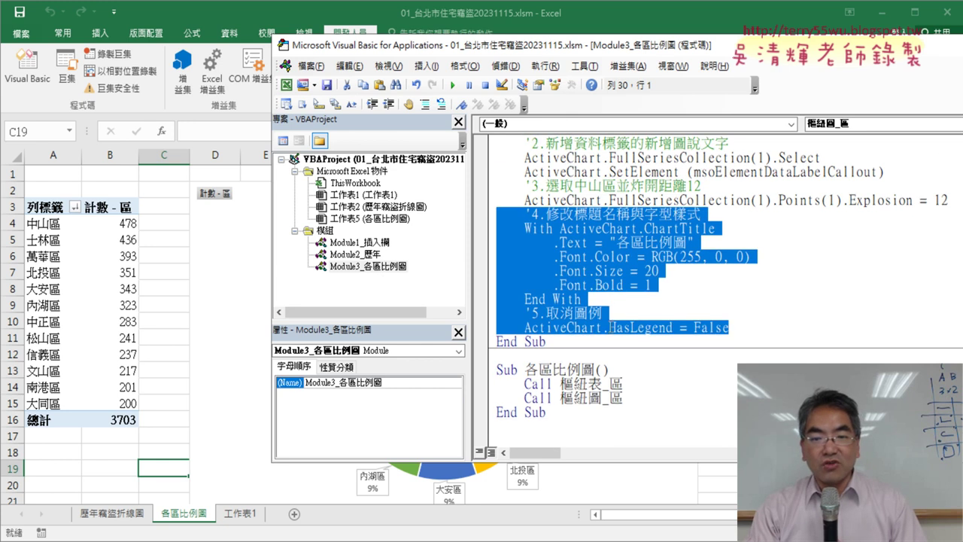
left_click_drag(544, 419, 495, 370)
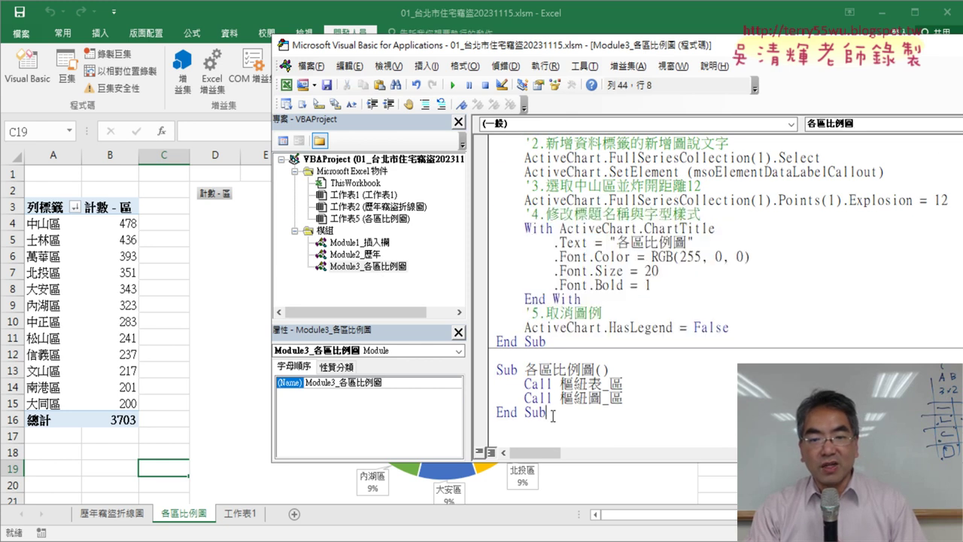